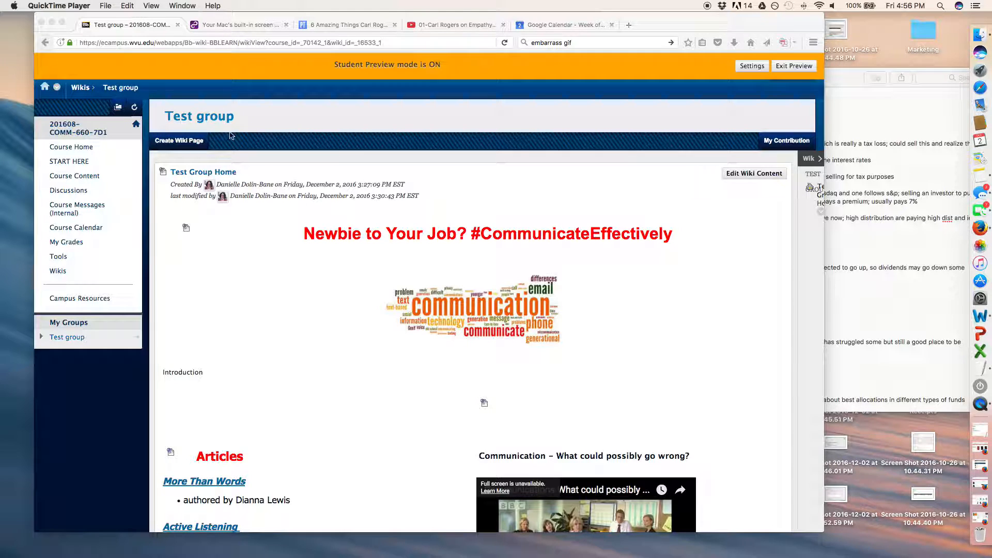
# Step: Widen the browser window and open the Test Group Home wiki page for content editing
pyautogui.hscroll(1, 168, 122)
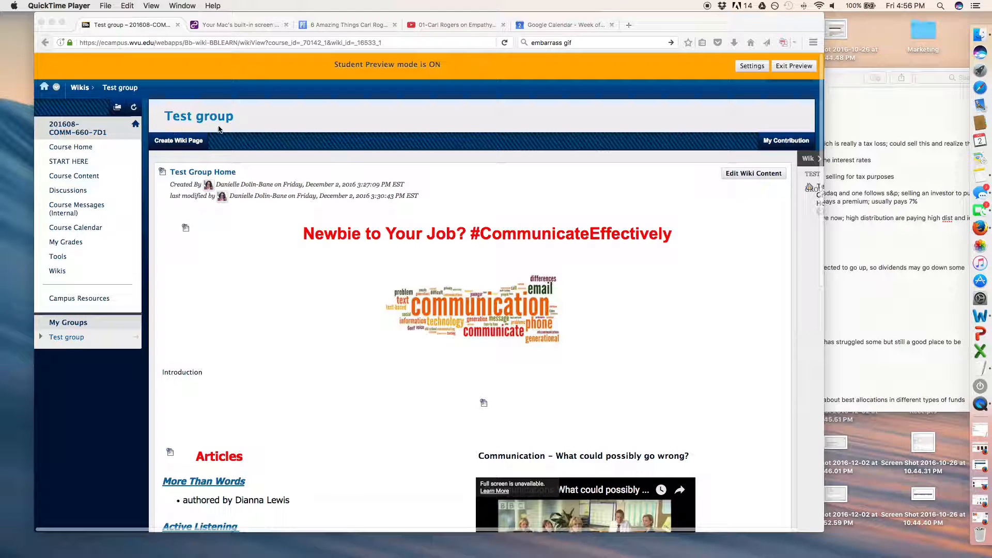
pyautogui.scroll(-1, 247, 171)
pyautogui.hscroll(2, 386, 239)
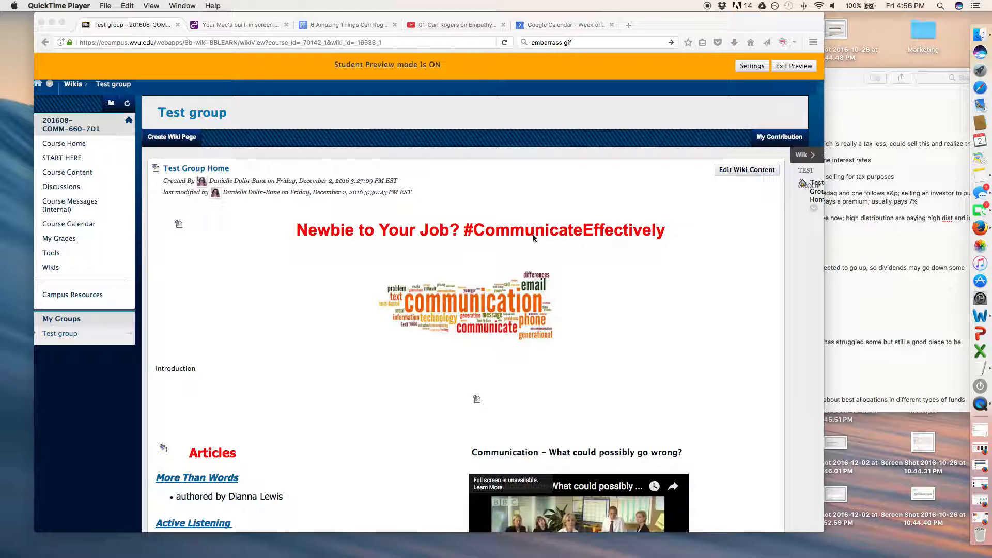
pyautogui.hscroll(3, 672, 232)
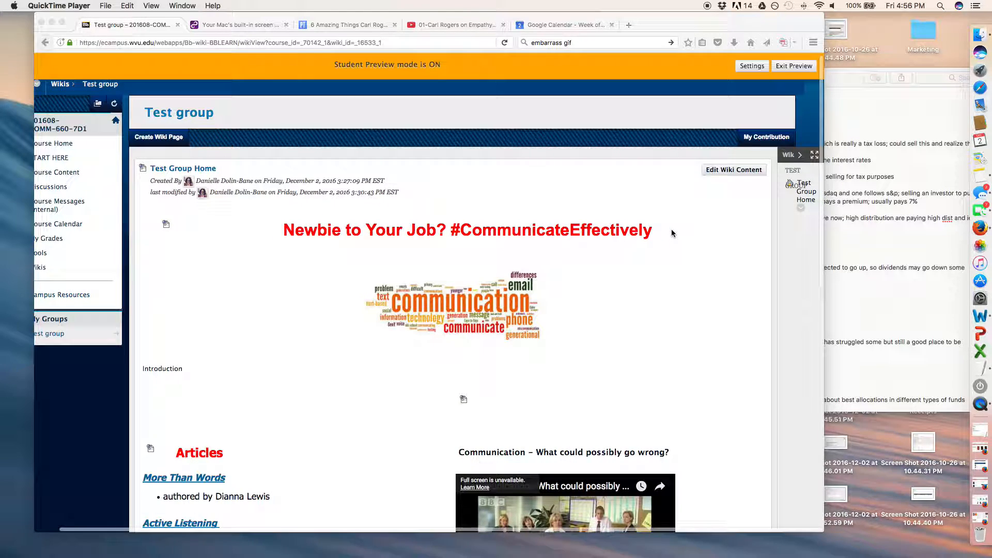
pyautogui.click(824, 24)
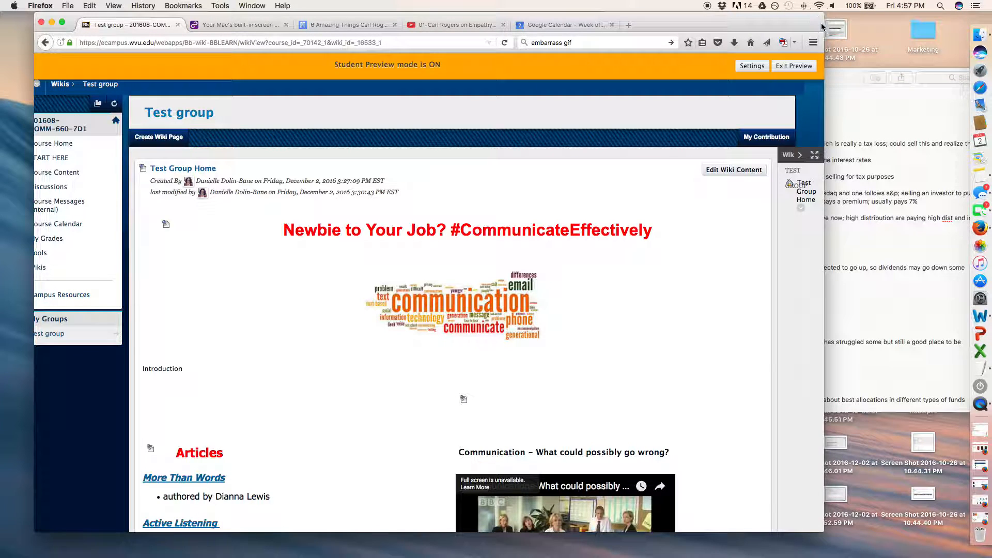
pyautogui.moveTo(824, 25); pyautogui.dragTo(959, 25)
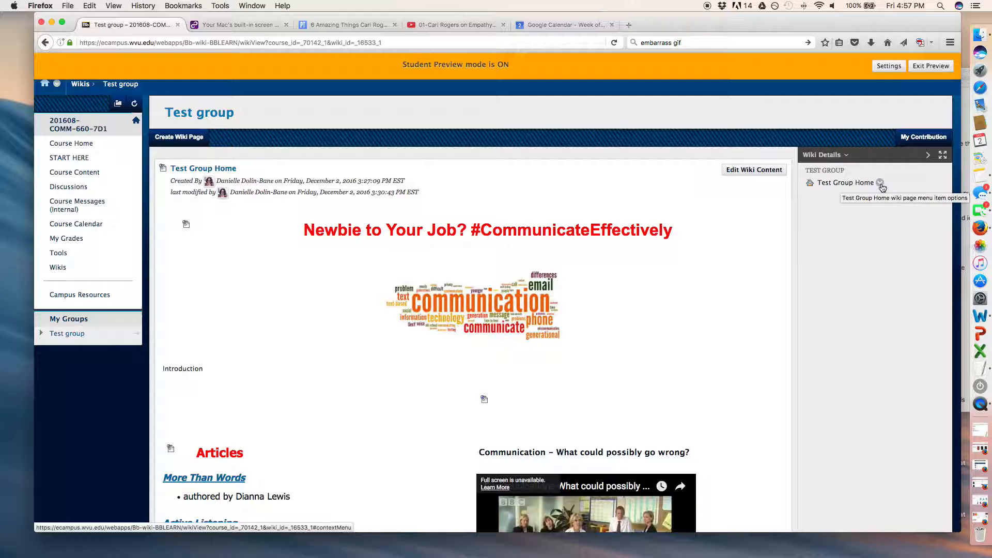
pyautogui.click(744, 174)
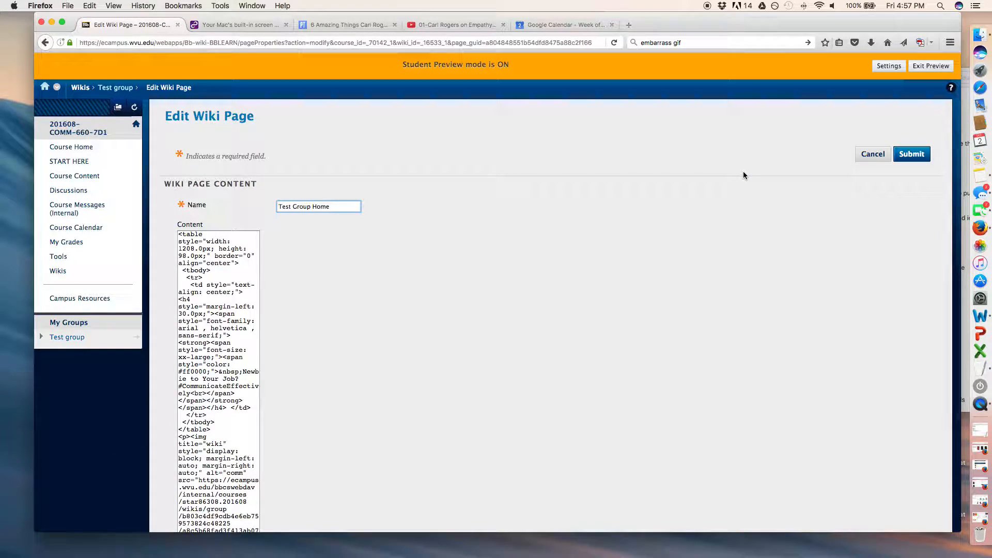
# Step: Select the title "Newbie to Your Job? #CommunicateEffectively" in the page content and bring up the text colour choices
pyautogui.scroll(-3, 743, 174)
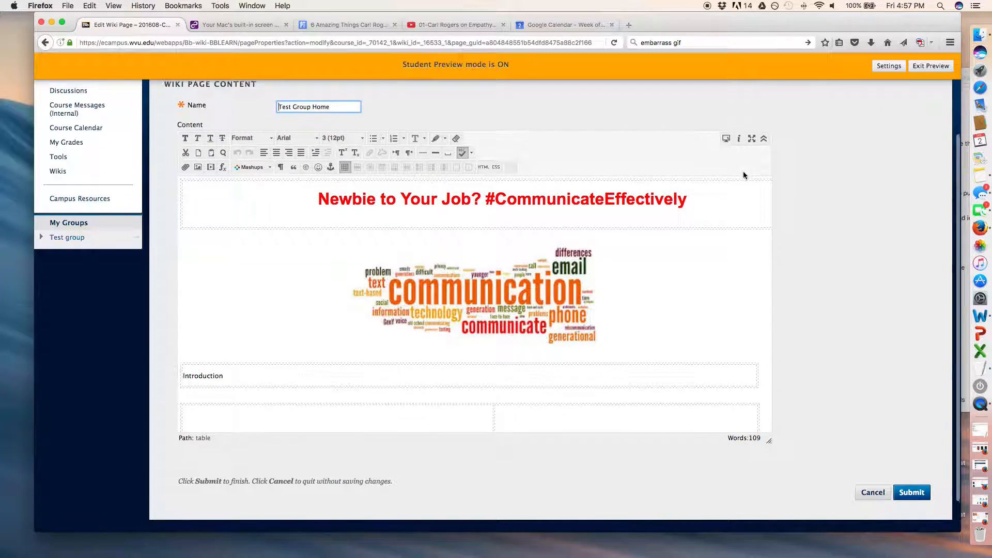
pyautogui.scroll(2, 742, 171)
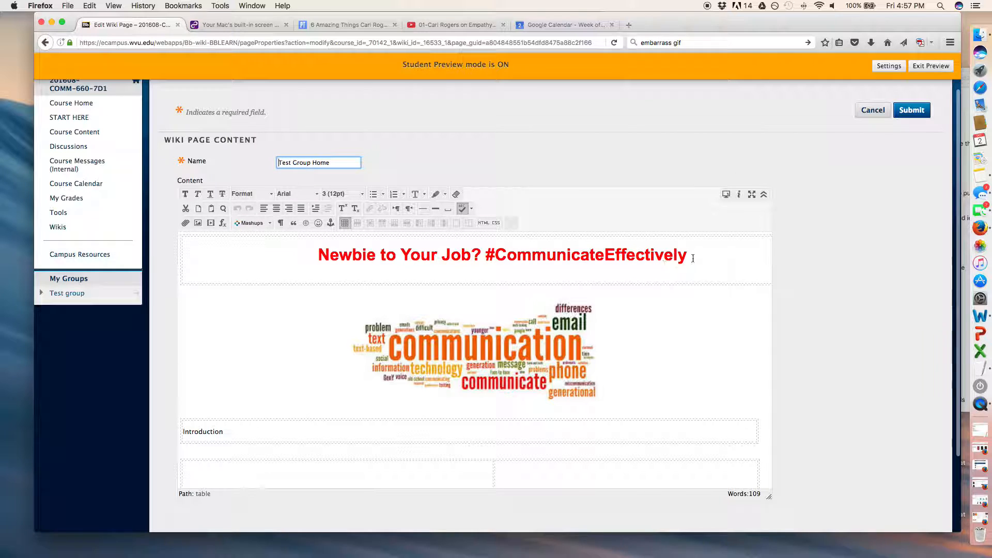
pyautogui.moveTo(690, 258); pyautogui.dragTo(318, 270)
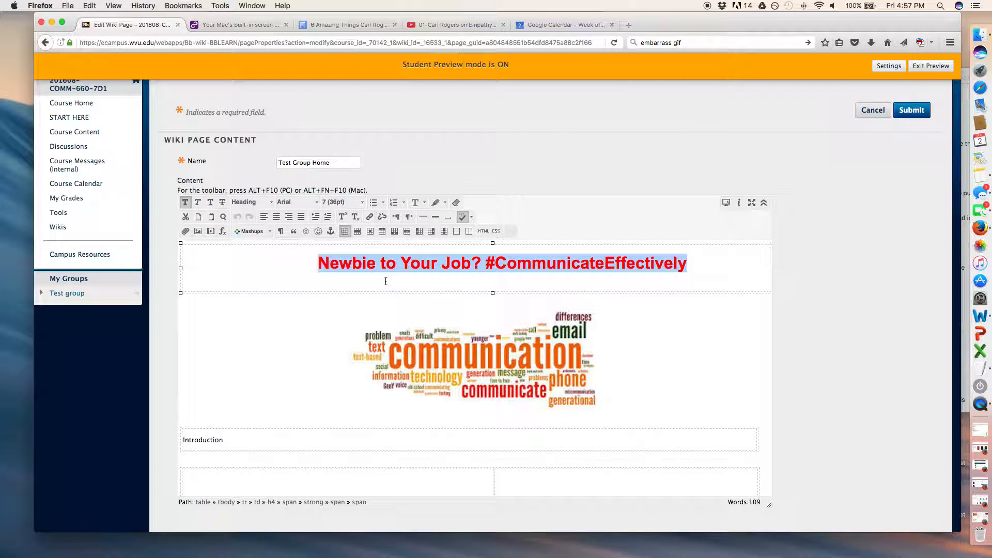
pyautogui.click(425, 203)
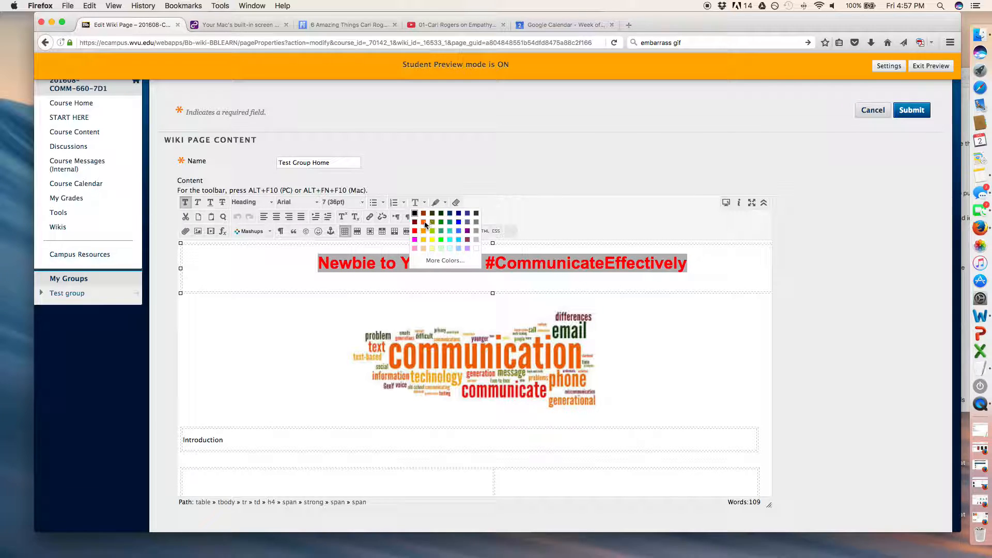
pyautogui.click(450, 262)
pyautogui.moveTo(137, 205); pyautogui.dragTo(520, 161)
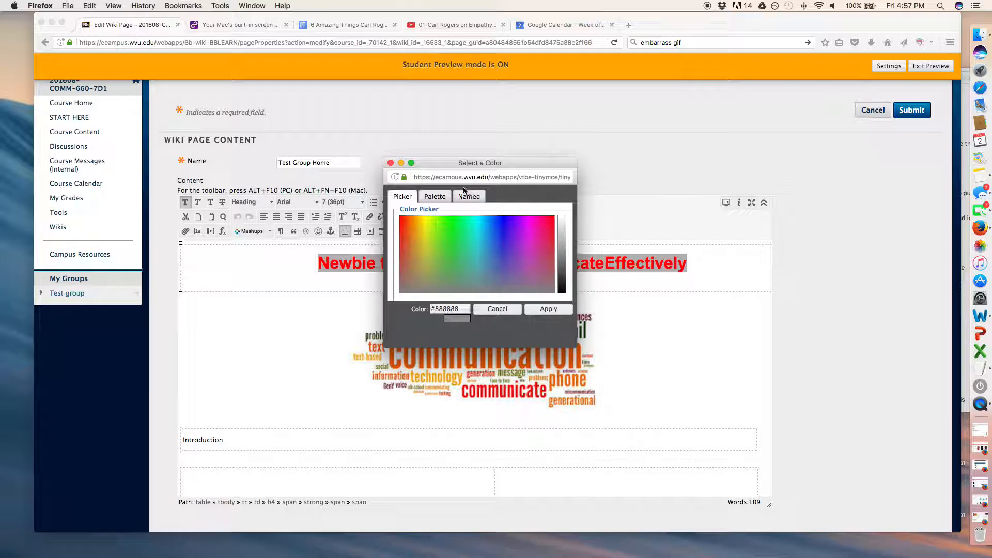
pyautogui.click(466, 199)
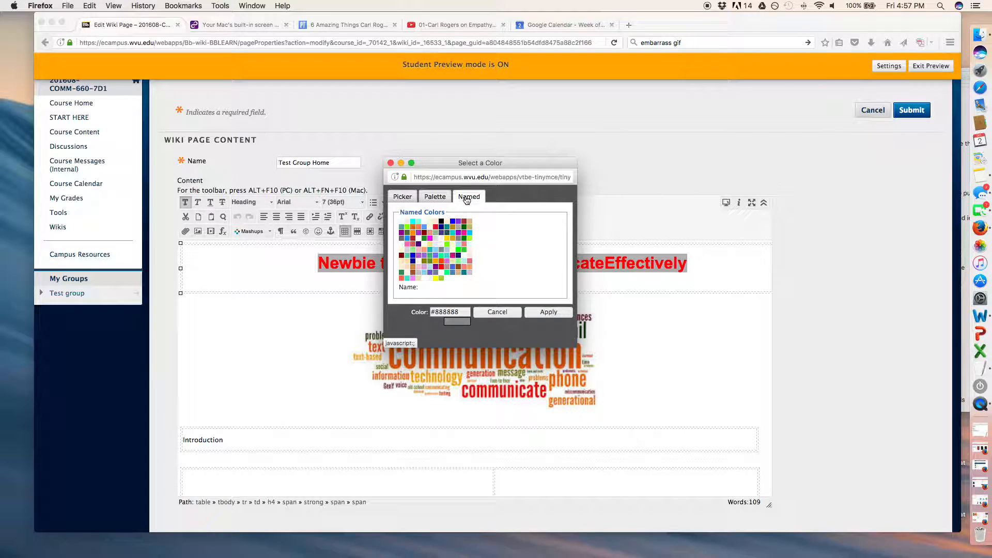
pyautogui.click(431, 198)
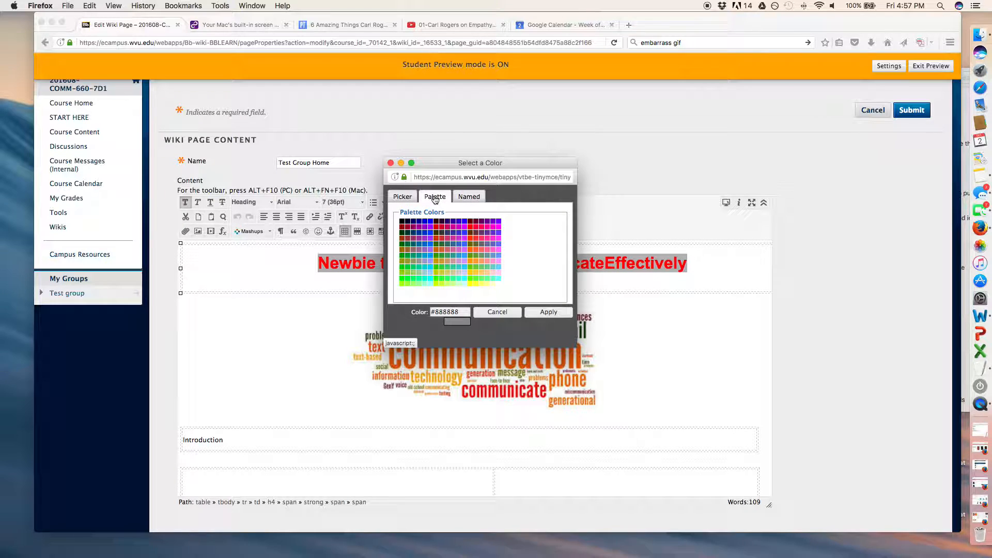
pyautogui.click(402, 198)
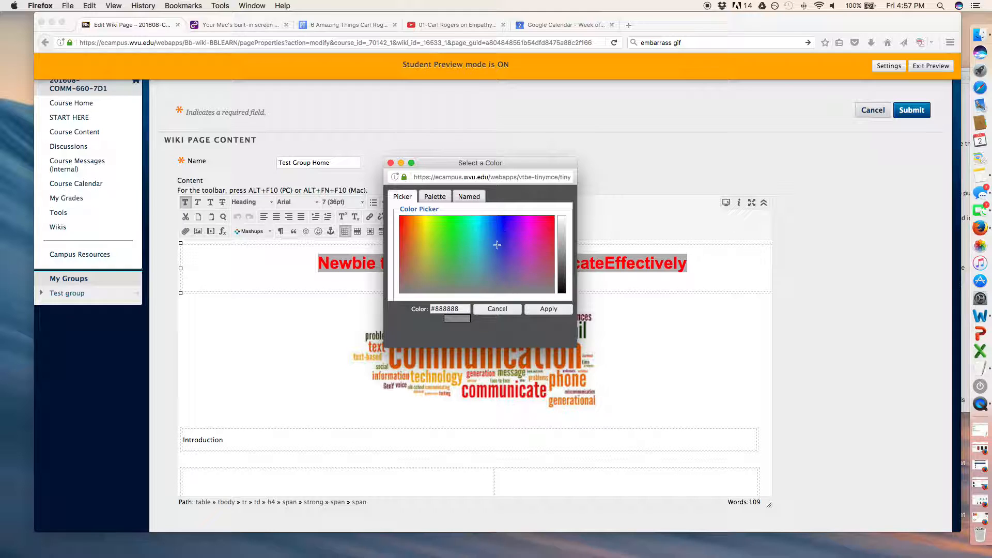
pyautogui.click(493, 309)
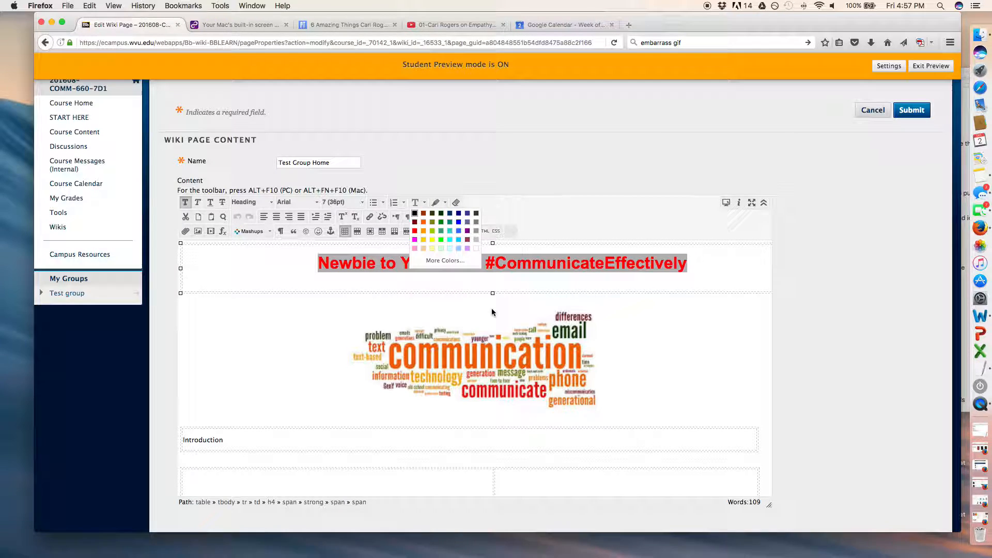
# Step: Colour the selected page title blue and set its font to Impact
pyautogui.click(458, 222)
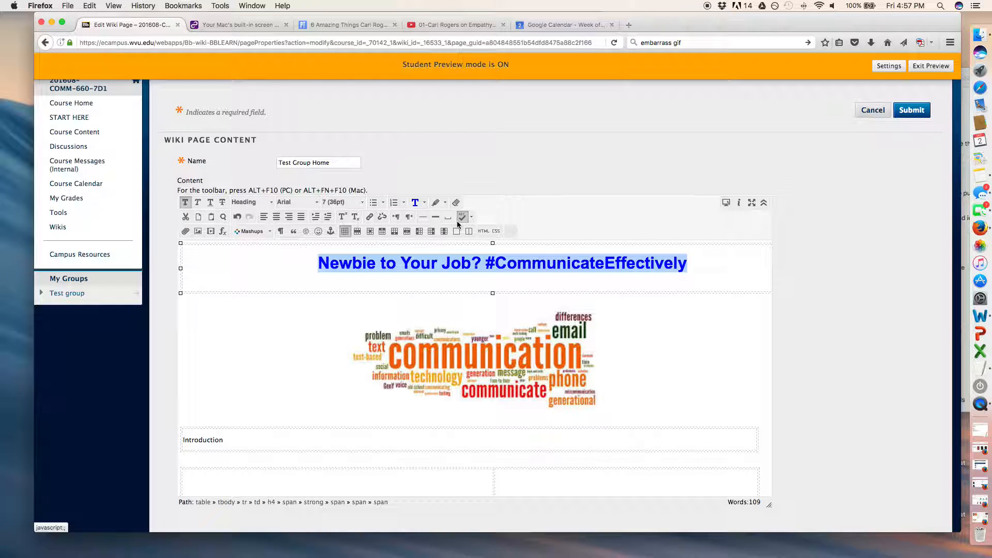
pyautogui.click(316, 203)
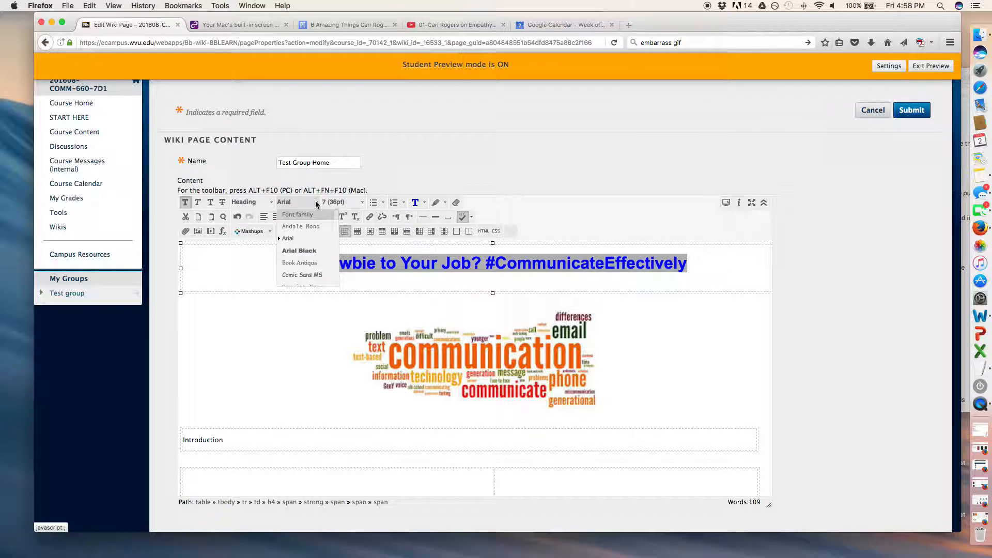
pyautogui.scroll(-3, 306, 275)
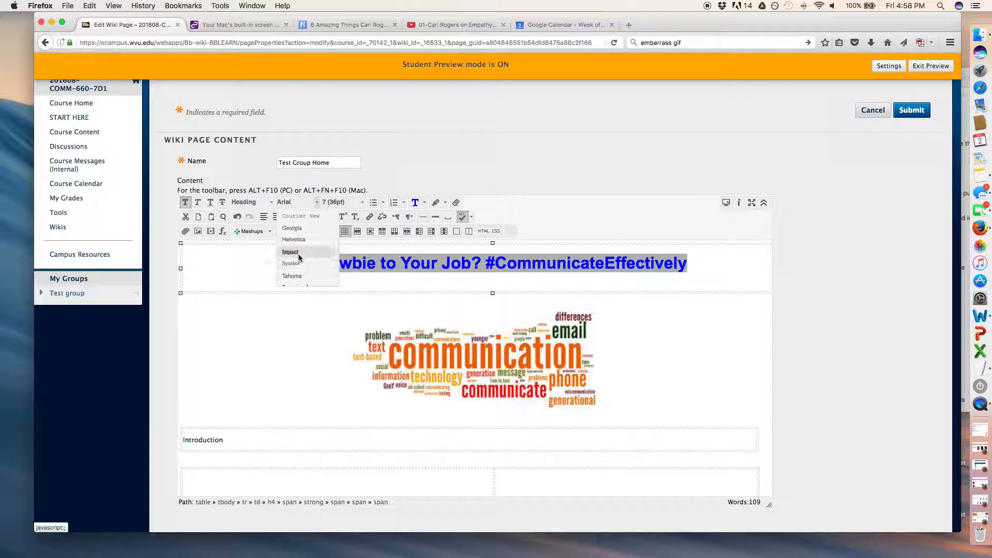
pyautogui.click(294, 251)
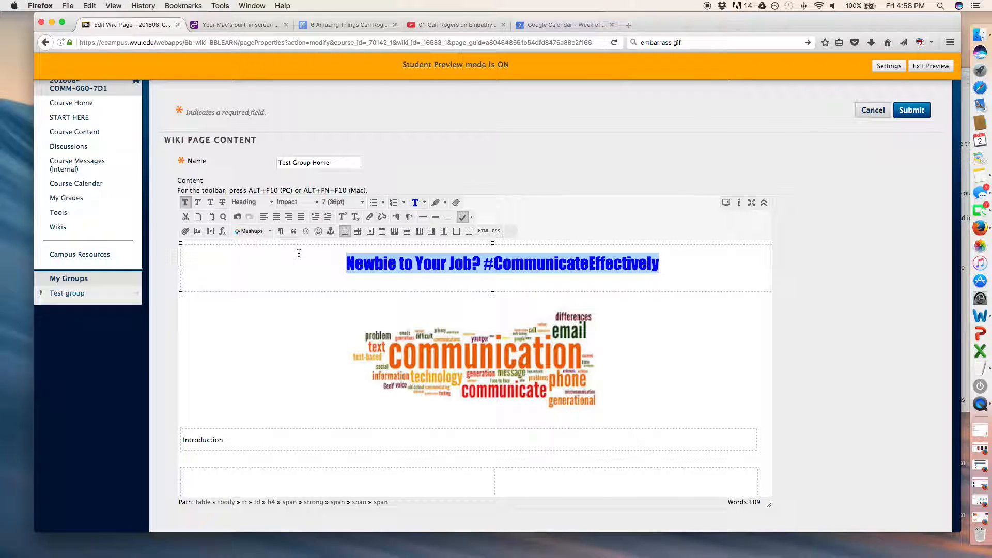
# Step: Try the default and 18 pt font sizes on the page title and set it back to 36 pt
pyautogui.hscroll(1, 298, 253)
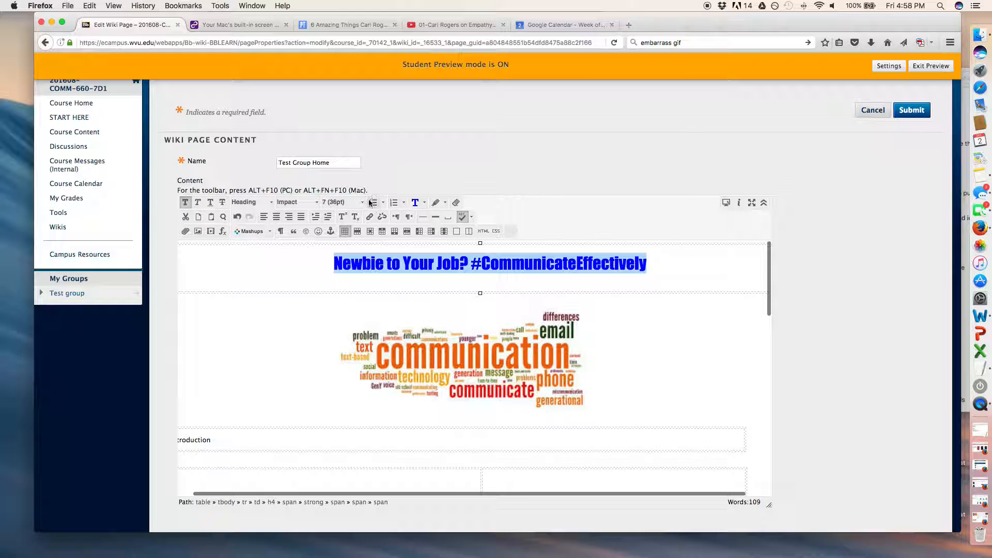
pyautogui.click(343, 203)
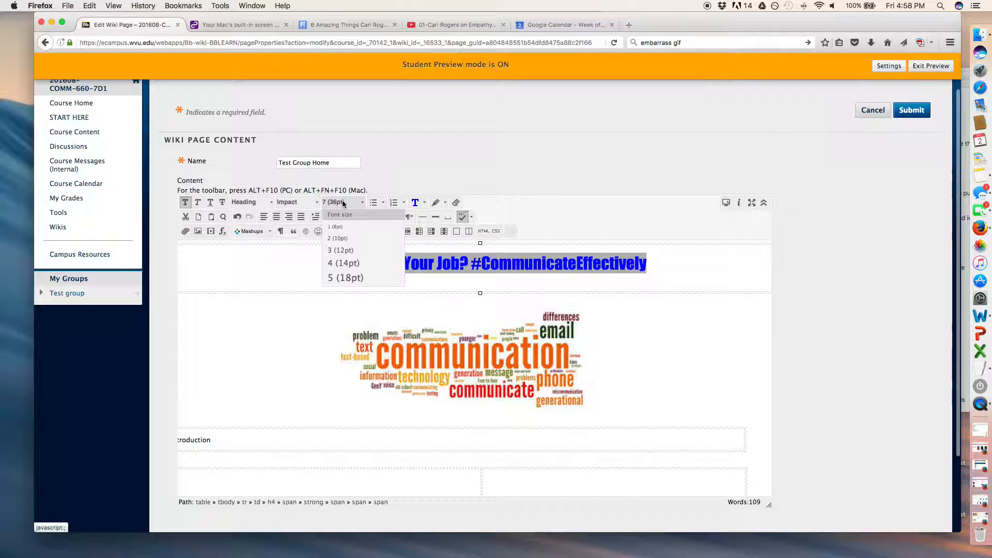
pyautogui.click(357, 211)
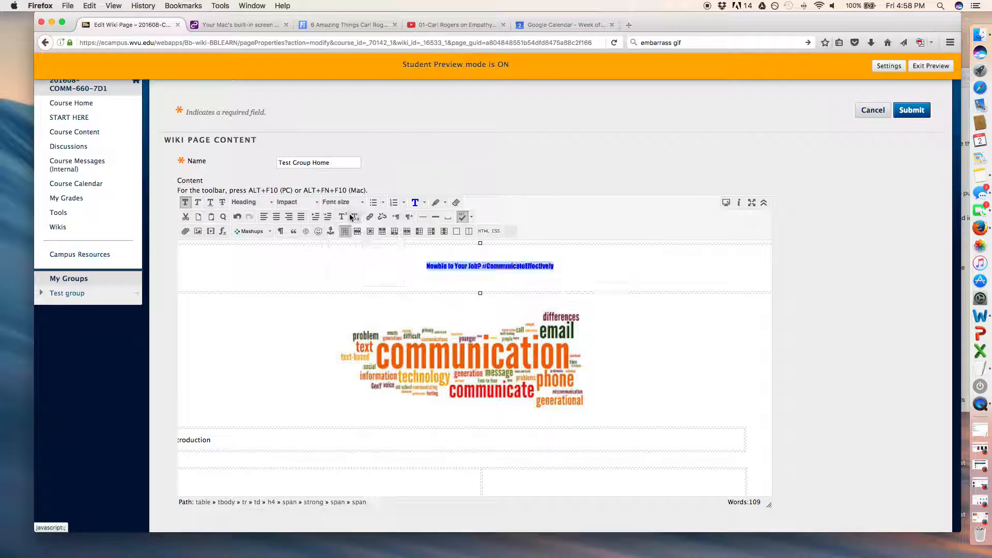
pyautogui.click(364, 204)
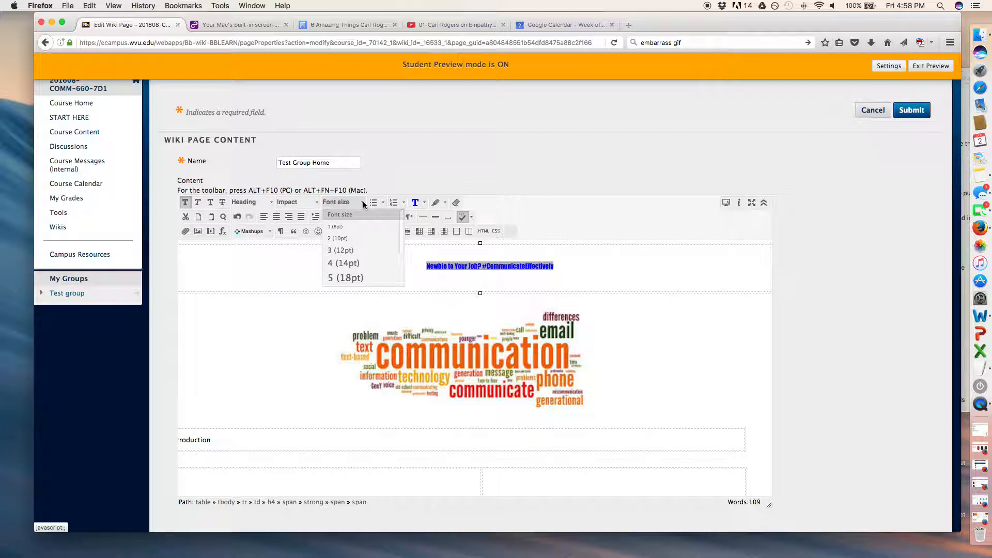
pyautogui.click(352, 278)
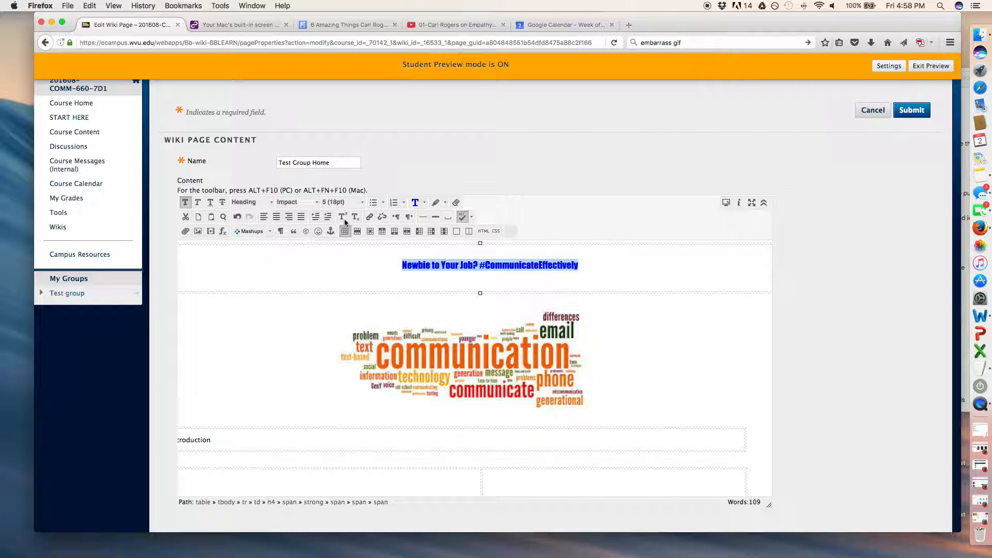
pyautogui.click(359, 202)
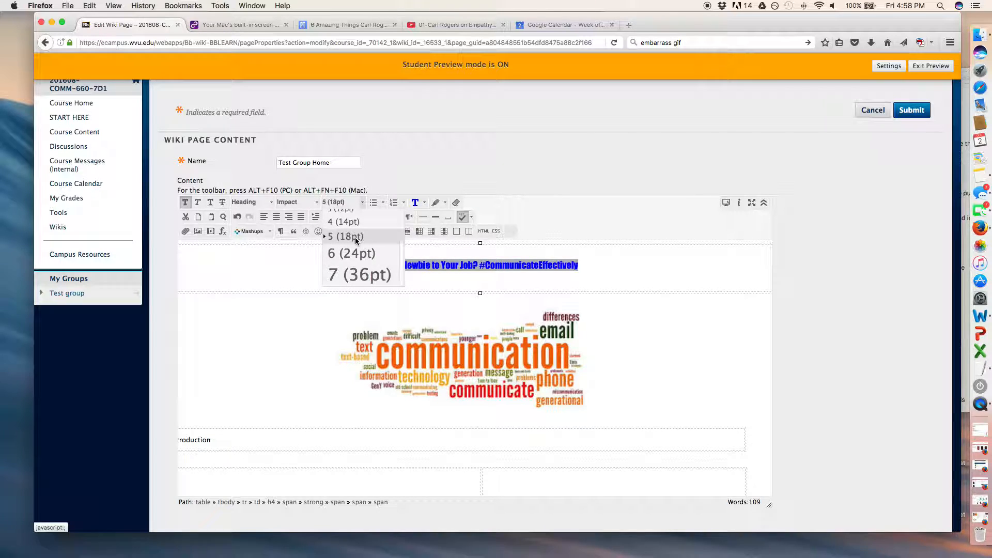
pyautogui.click(357, 274)
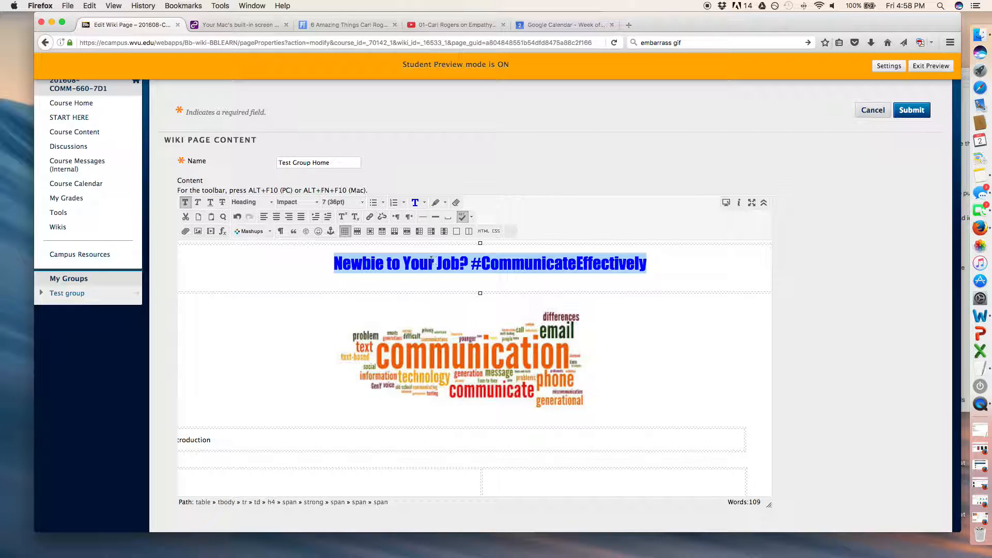
# Step: Right-align the title's table cell by setting its style to text-align: right in the cell's advanced properties
pyautogui.scroll(-1, 265, 217)
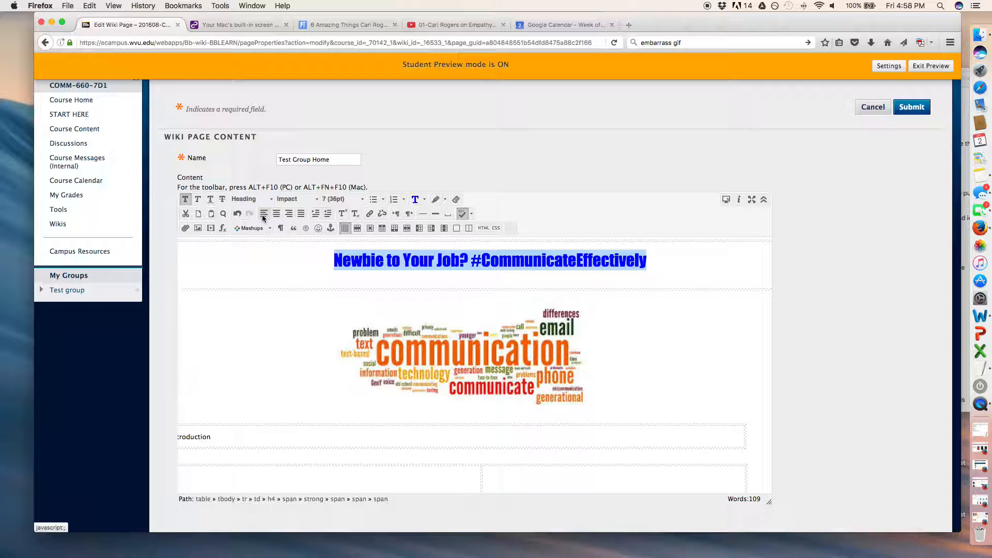
pyautogui.click(392, 260)
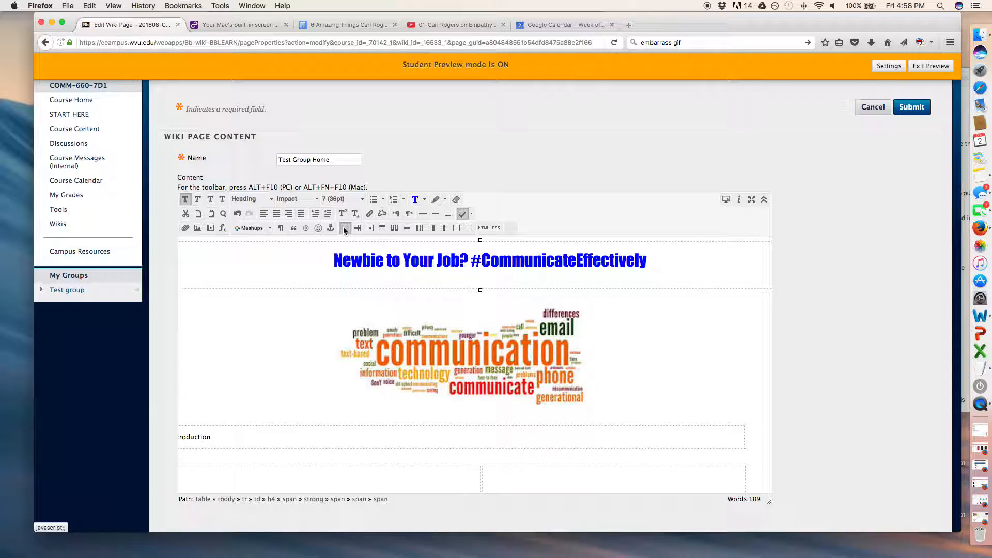
pyautogui.scroll(-1, 344, 231)
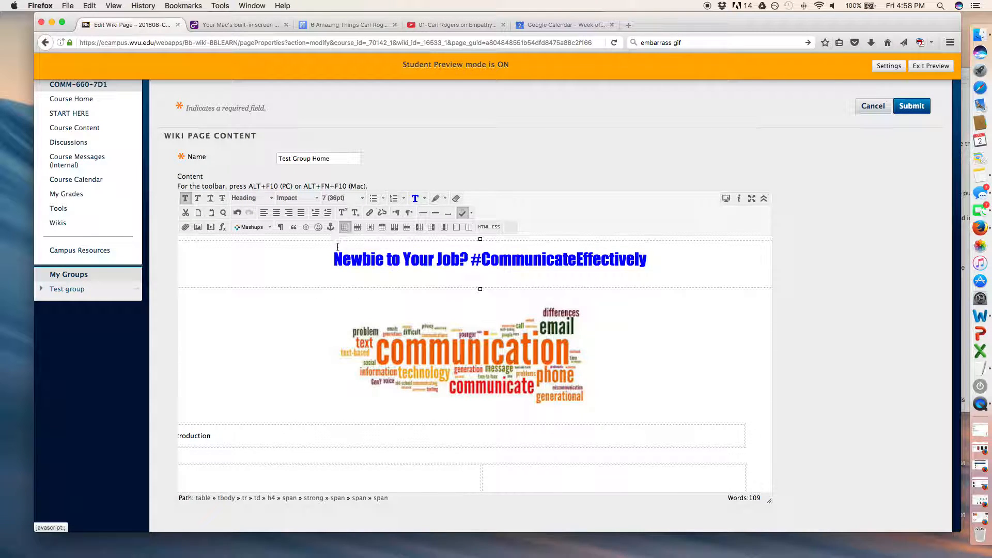
pyautogui.rightClick(315, 241)
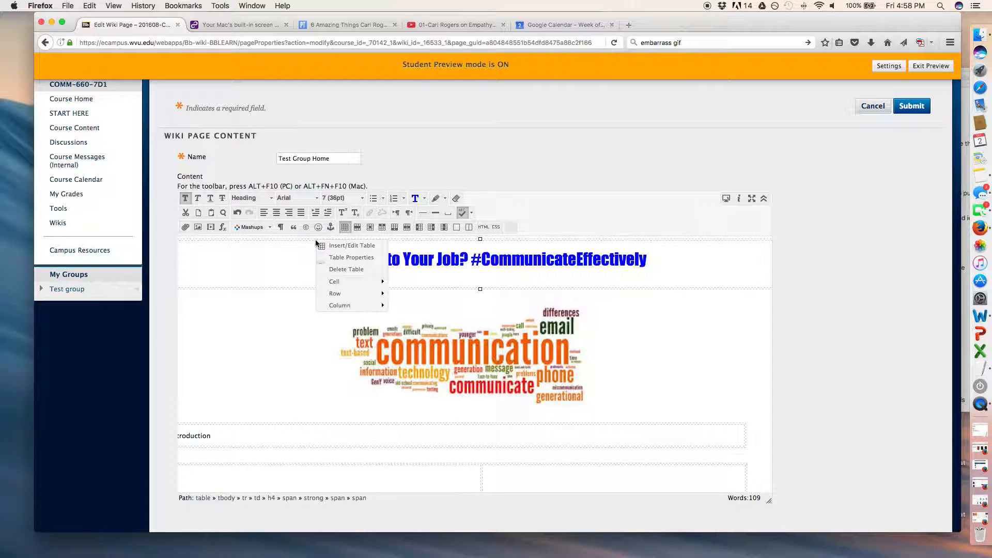
pyautogui.moveTo(341, 283)
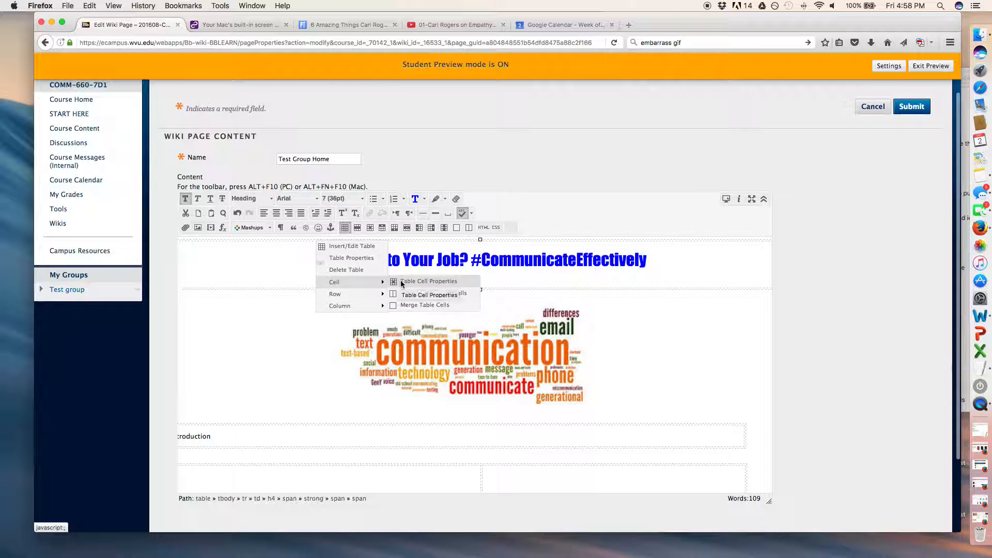
pyautogui.click(437, 281)
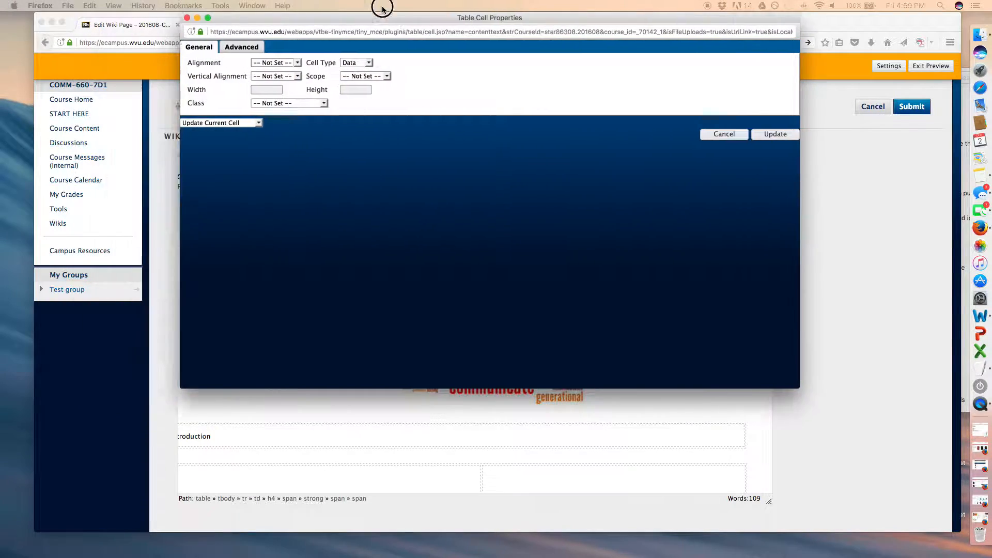
pyautogui.moveTo(381, 9); pyautogui.dragTo(358, 83)
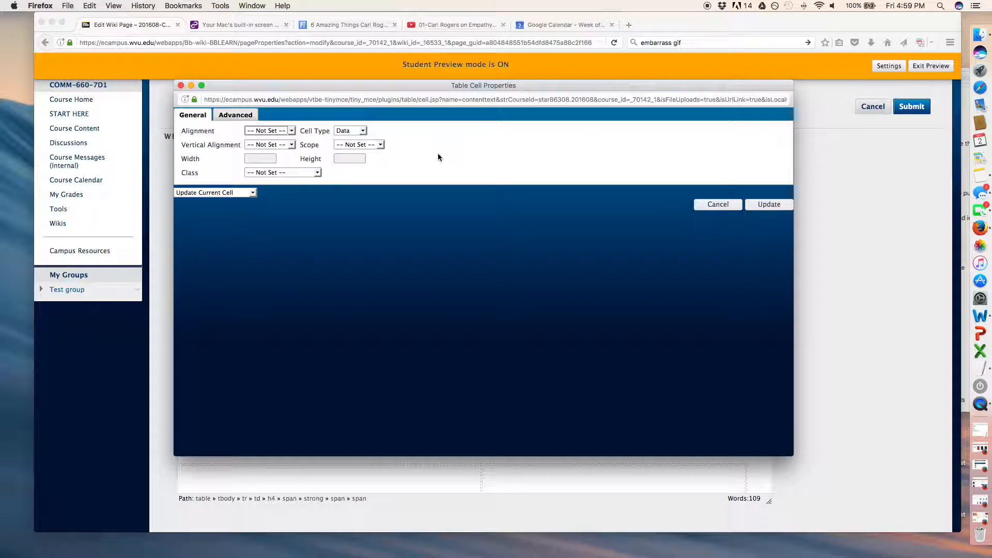
pyautogui.click(233, 117)
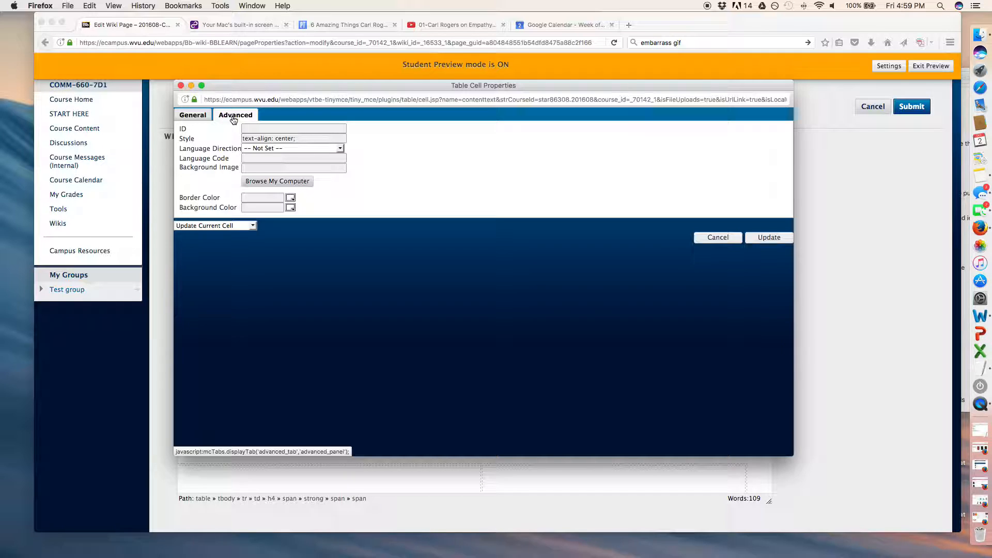
pyautogui.doubleClick(282, 138)
pyautogui.write('righ')
pyautogui.click(765, 237)
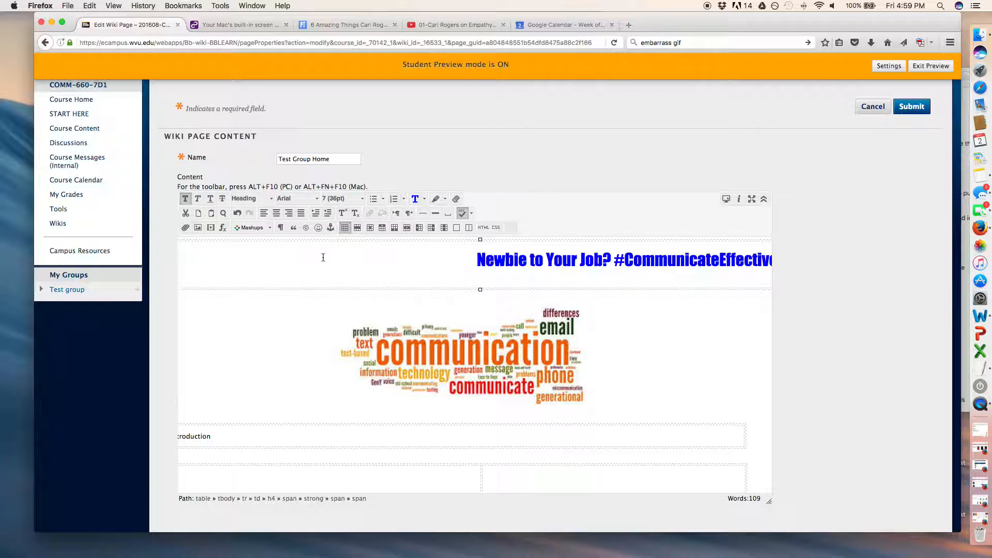
# Step: Undo the right alignment of the title's table cell and expand the content editor to full screen
pyautogui.press('super+z')
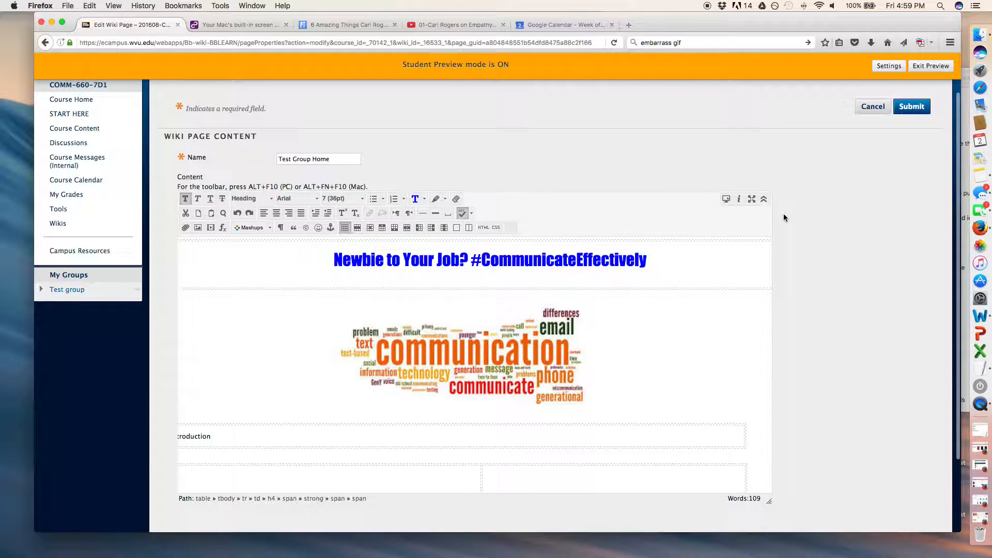
pyautogui.click(751, 200)
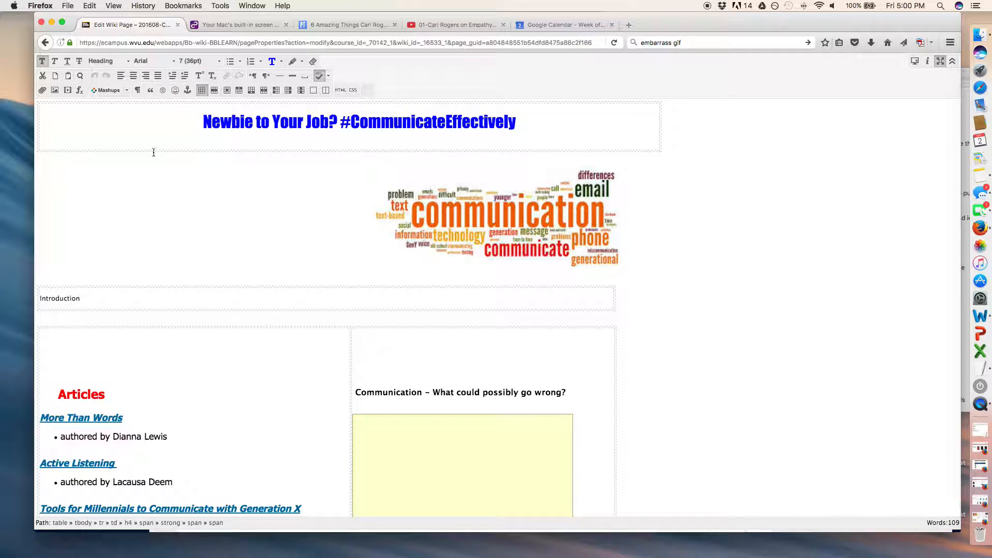
# Step: Review the general and advanced properties of the title's table, then close them without changes
pyautogui.click(79, 152)
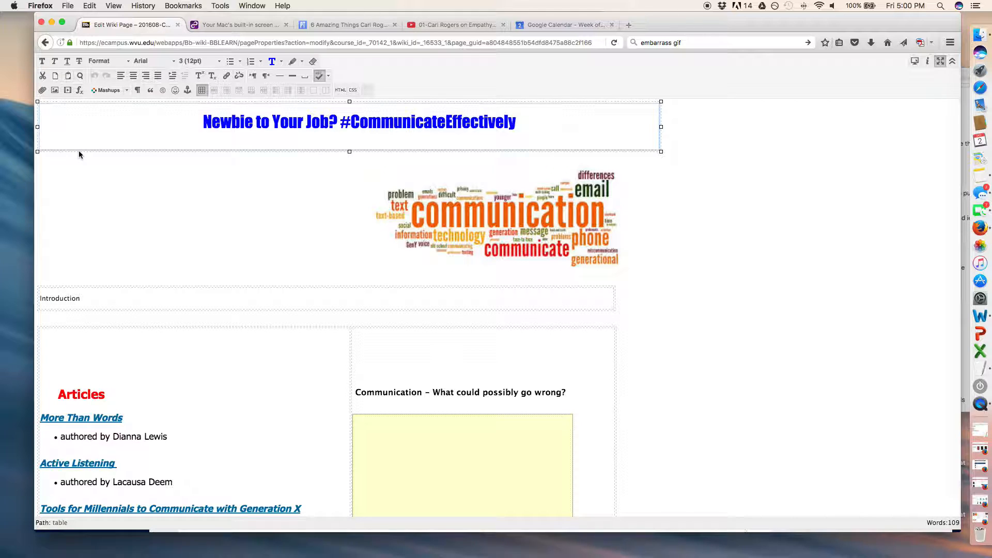
pyautogui.rightClick(171, 102)
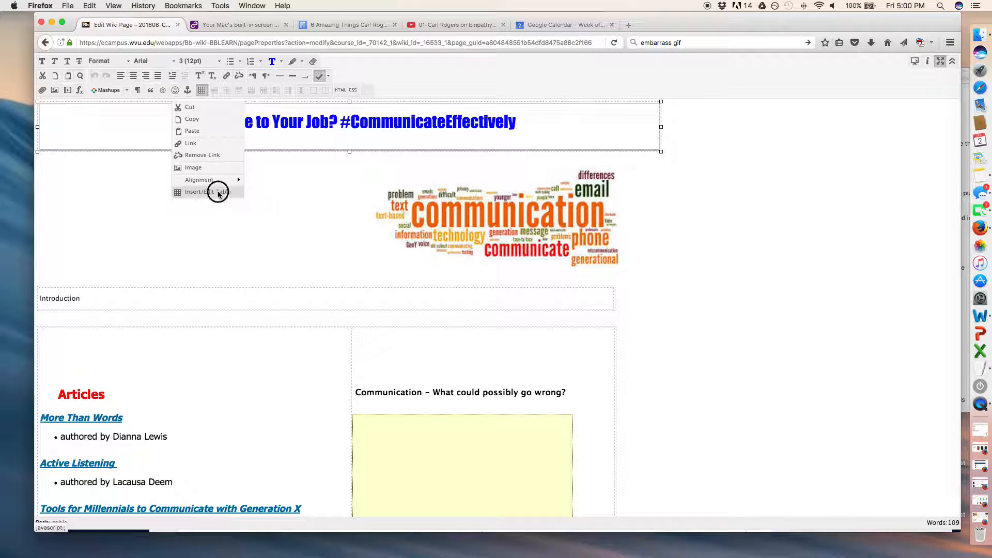
pyautogui.click(218, 192)
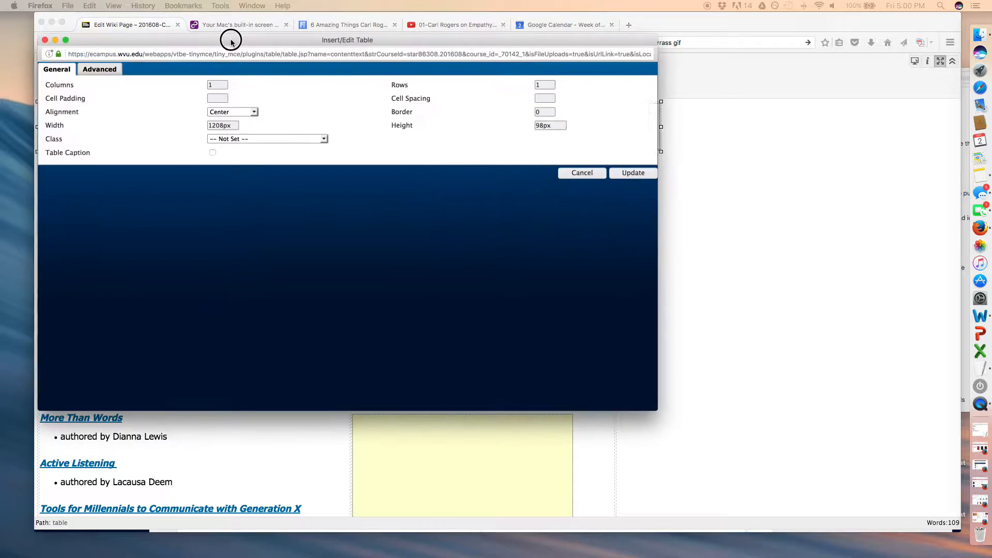
pyautogui.moveTo(231, 37); pyautogui.dragTo(313, 59)
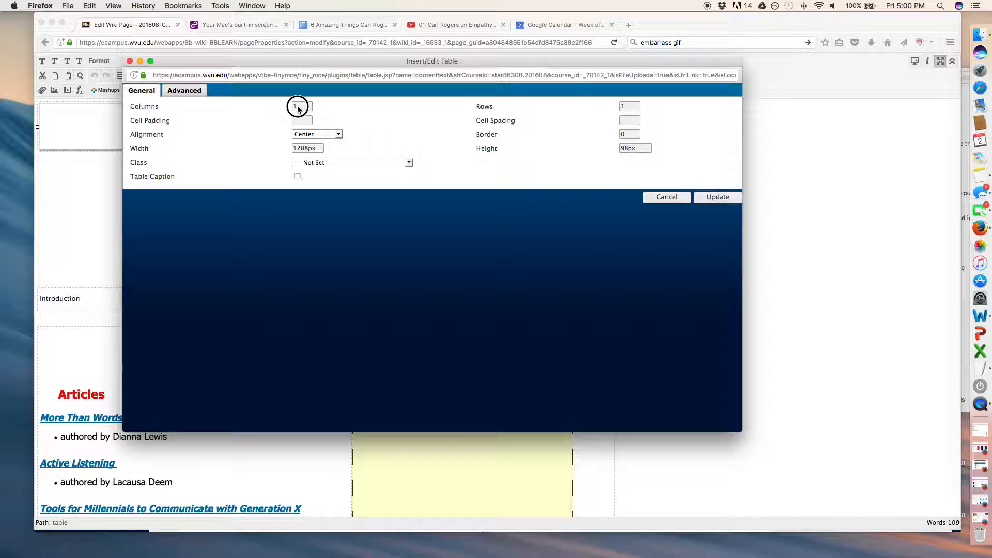
pyautogui.click(182, 93)
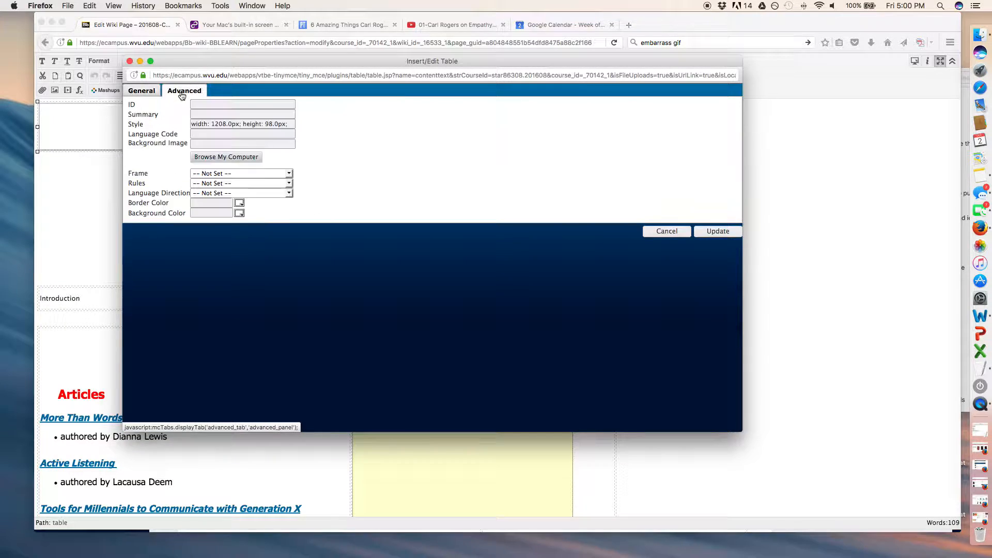
pyautogui.click(141, 91)
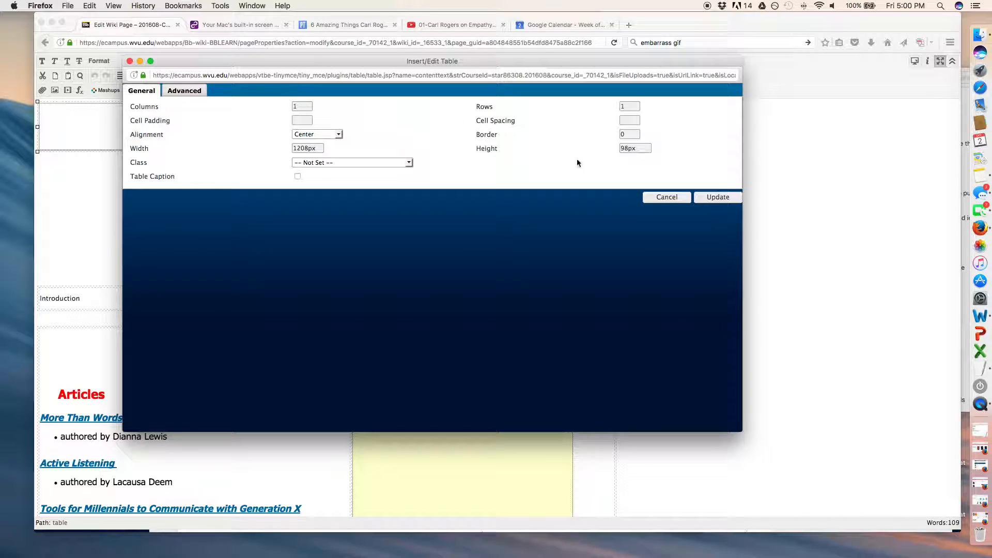
pyautogui.click(656, 197)
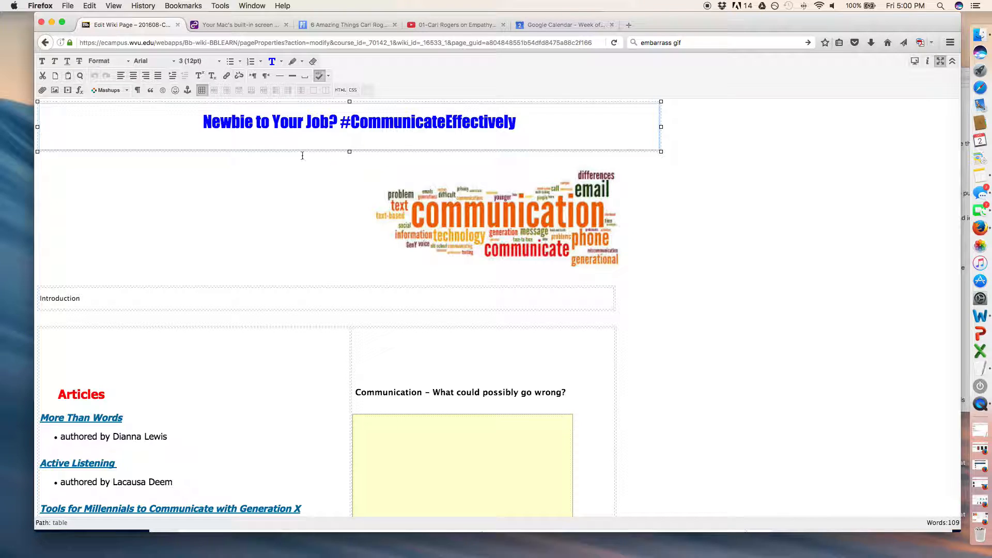
# Step: Narrow the title's table to about half its width from its left edge
pyautogui.click(665, 136)
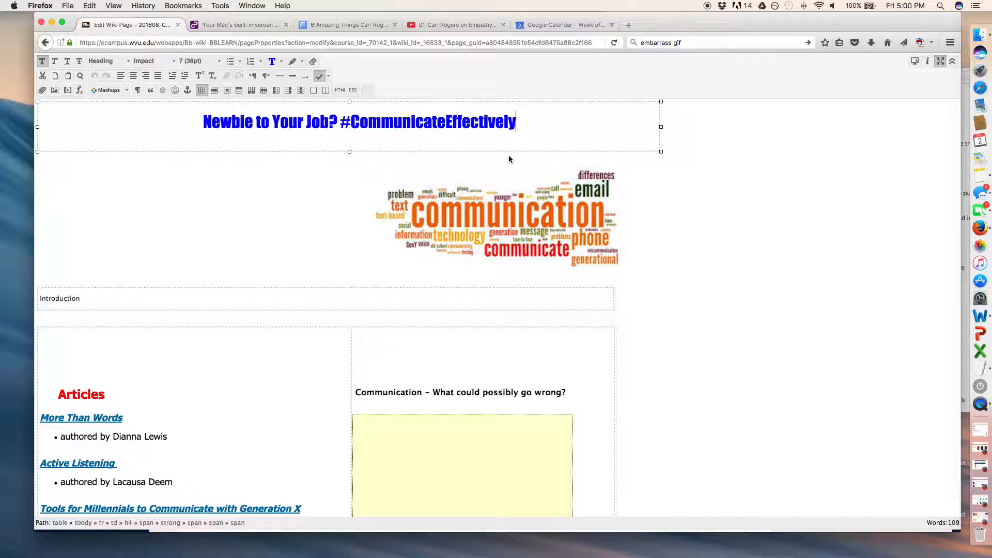
pyautogui.click(594, 185)
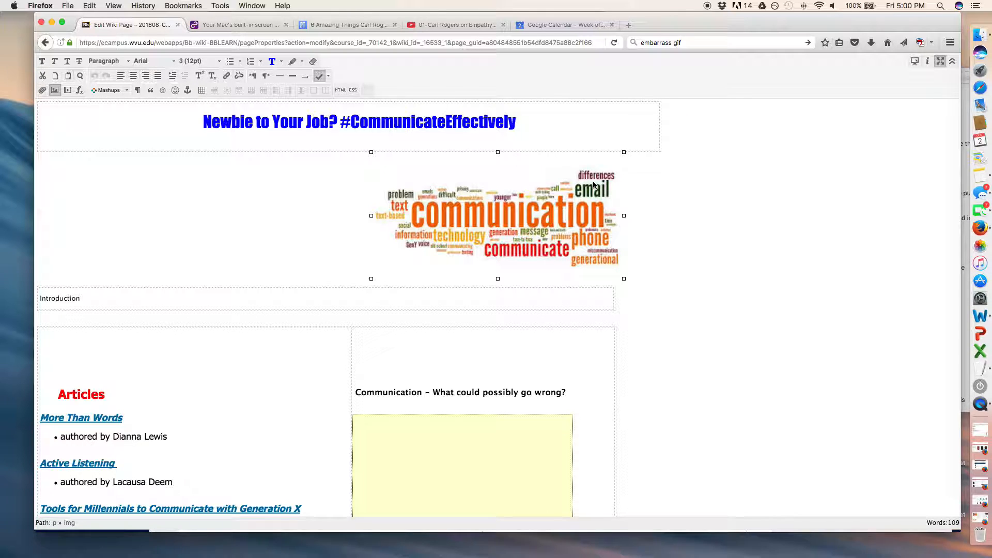
pyautogui.click(36, 124)
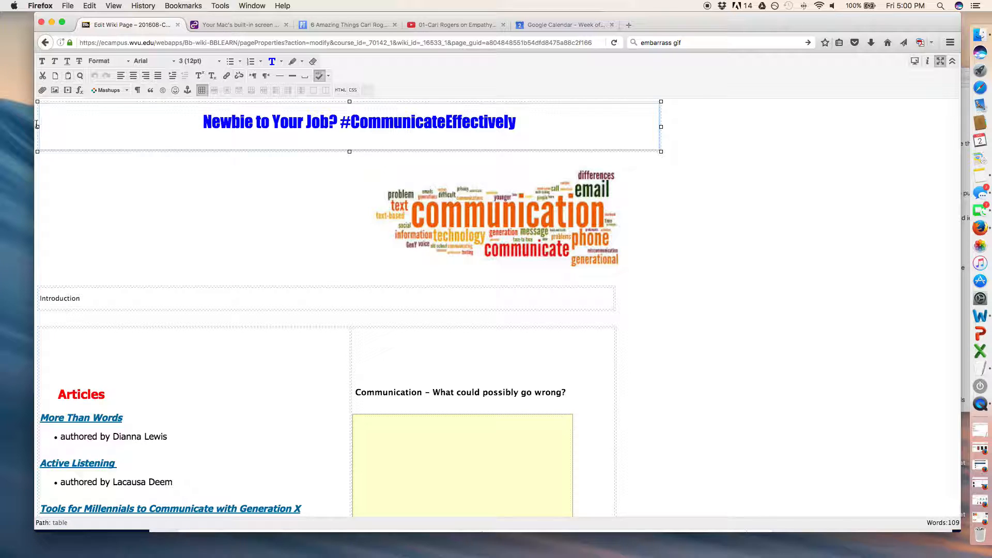
pyautogui.moveTo(36, 126); pyautogui.dragTo(336, 135)
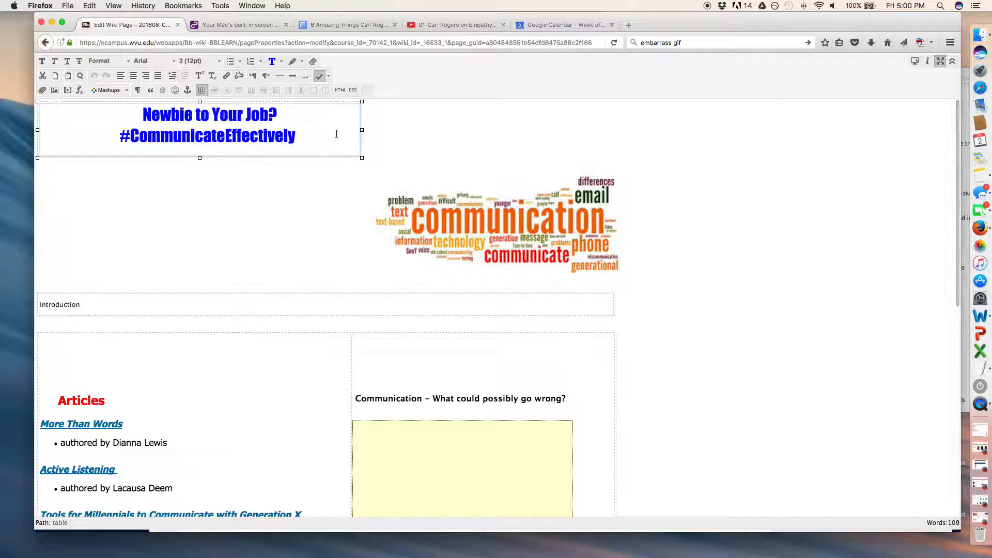
pyautogui.click(420, 176)
pyautogui.click(405, 138)
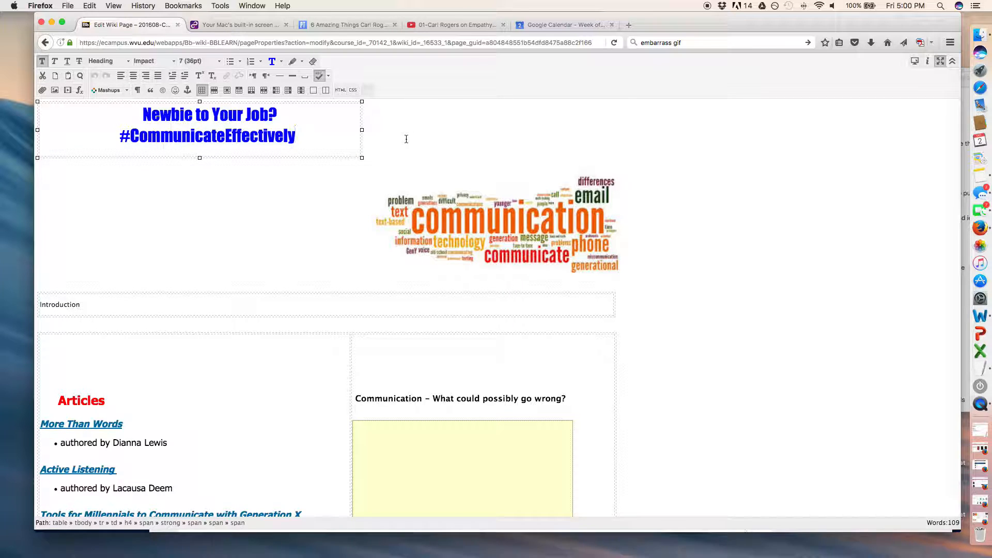
# Step: Add a blank line above the communication word-cloud image and place the cursor there, below the title's table
pyautogui.click(370, 271)
pyautogui.press('Return')
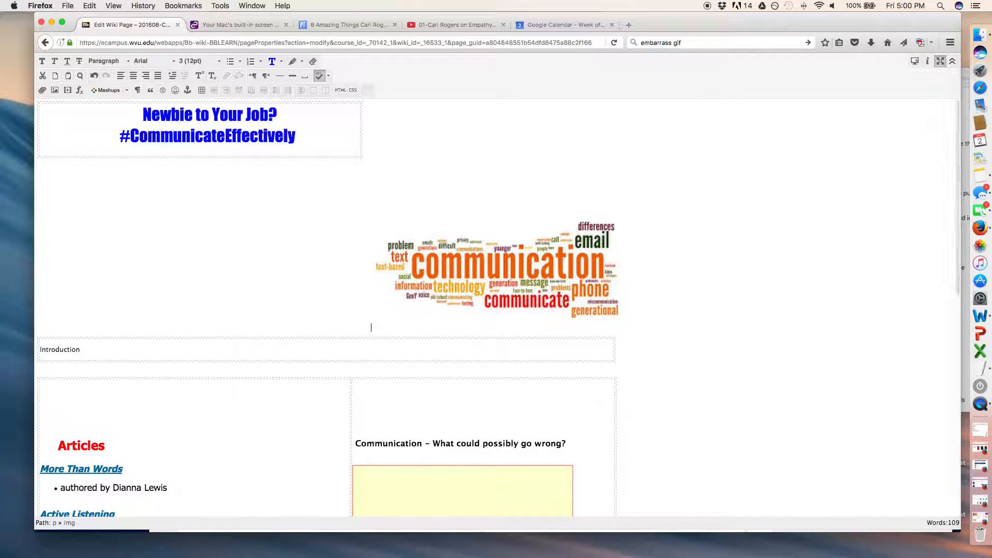
pyautogui.click(302, 171)
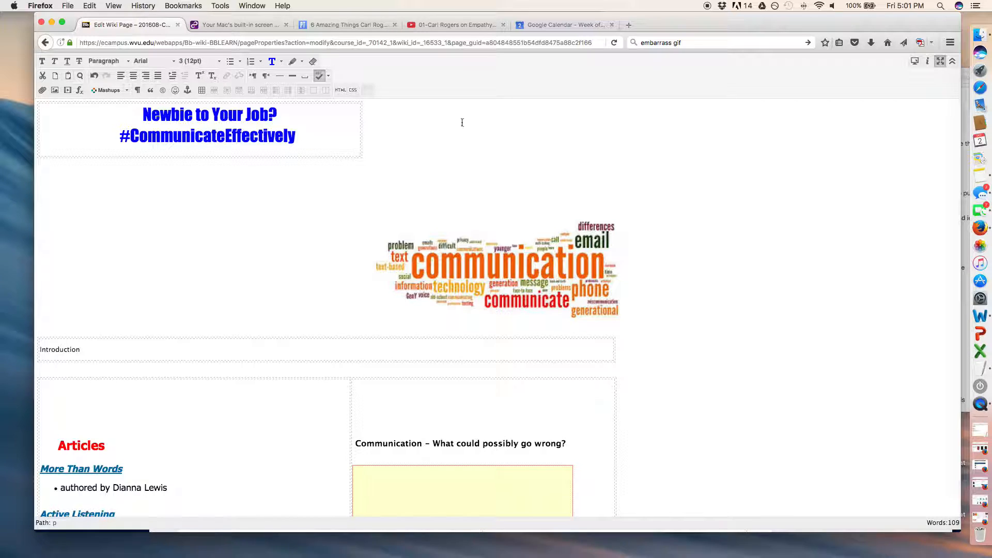
pyautogui.click(398, 126)
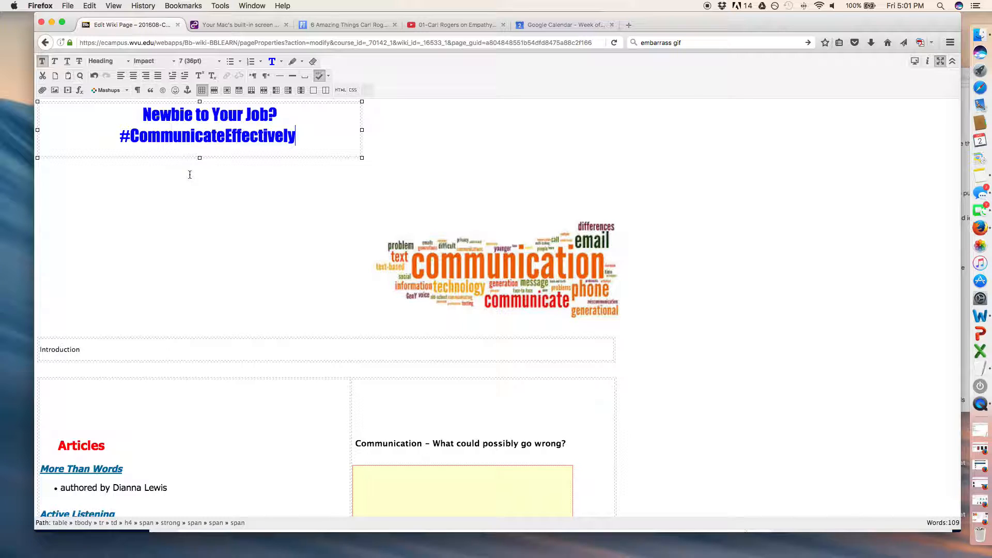
pyautogui.click(89, 192)
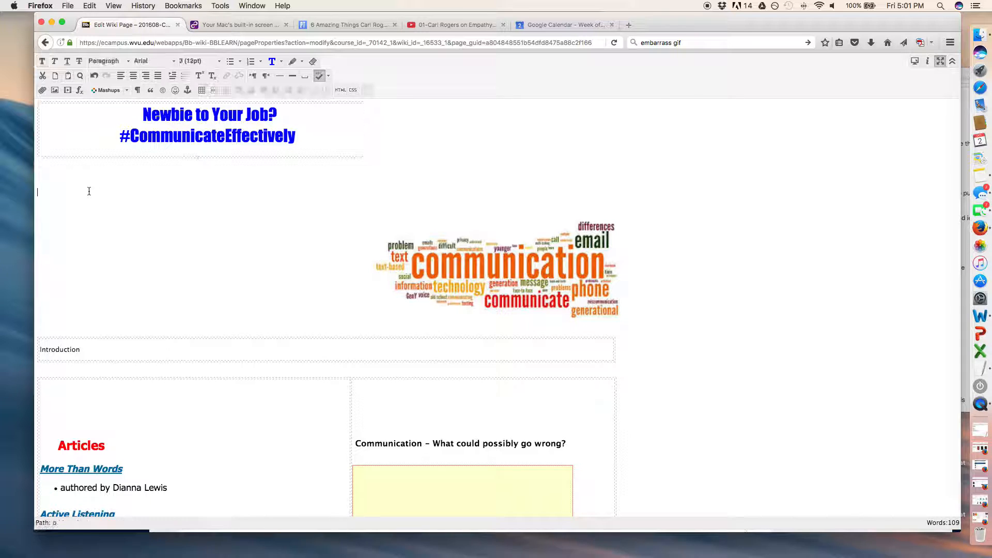
# Step: Insert a table with 2 columns and 1 row on the blank line between the title and the word-cloud image
pyautogui.click(204, 91)
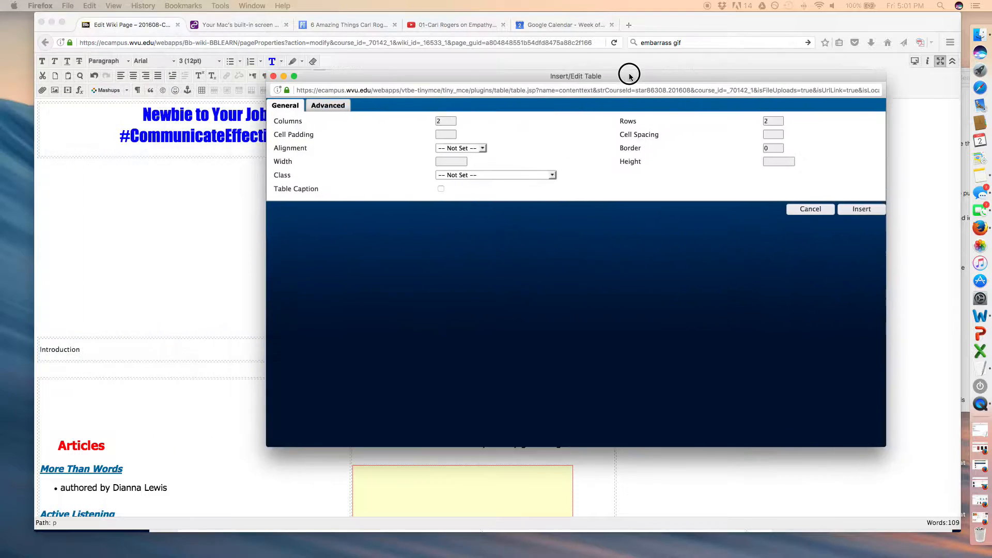
pyautogui.moveTo(627, 73); pyautogui.dragTo(496, 46)
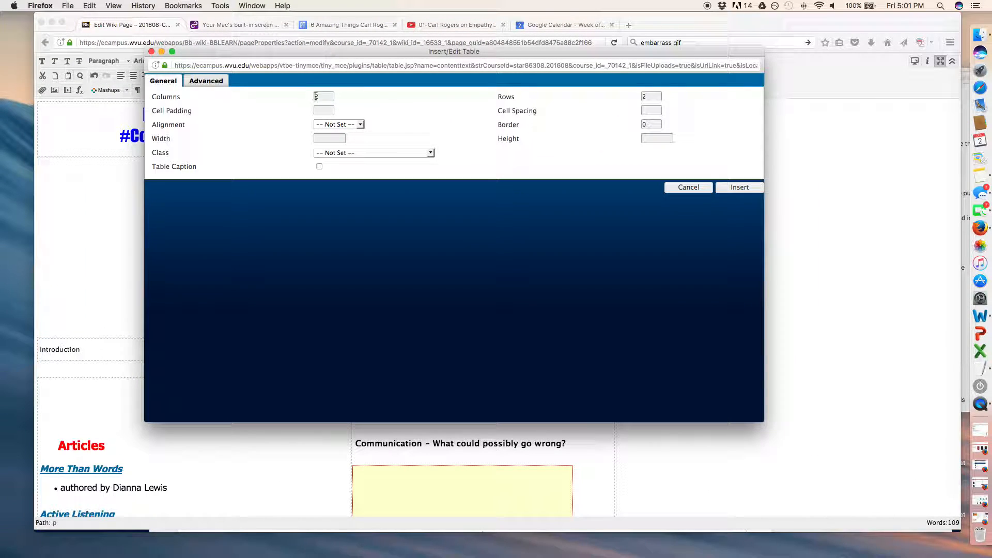
pyautogui.press('Tab')
pyautogui.write('1')
pyautogui.click(738, 188)
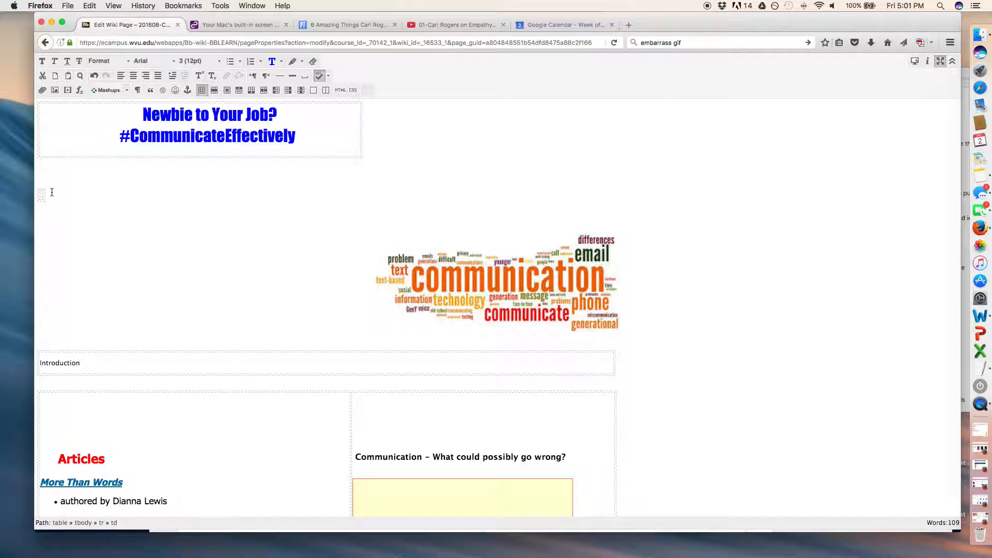
# Step: Copy the title "Newbie to Your Job? #CommunicateEffectively" into the first cell of the new table
pyautogui.moveTo(300, 136); pyautogui.dragTo(142, 118)
pyautogui.press('super+c')
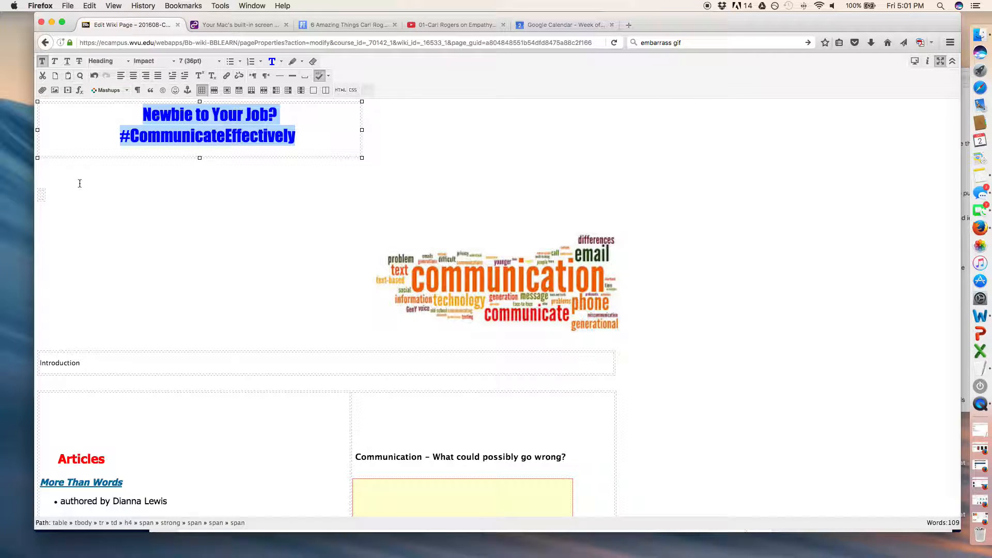
pyautogui.click(38, 195)
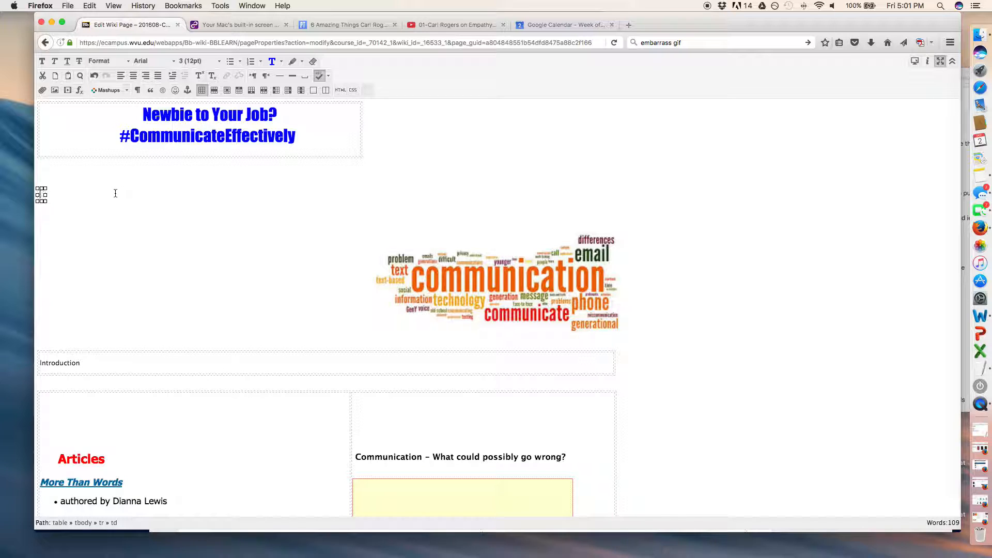
pyautogui.press('super+v')
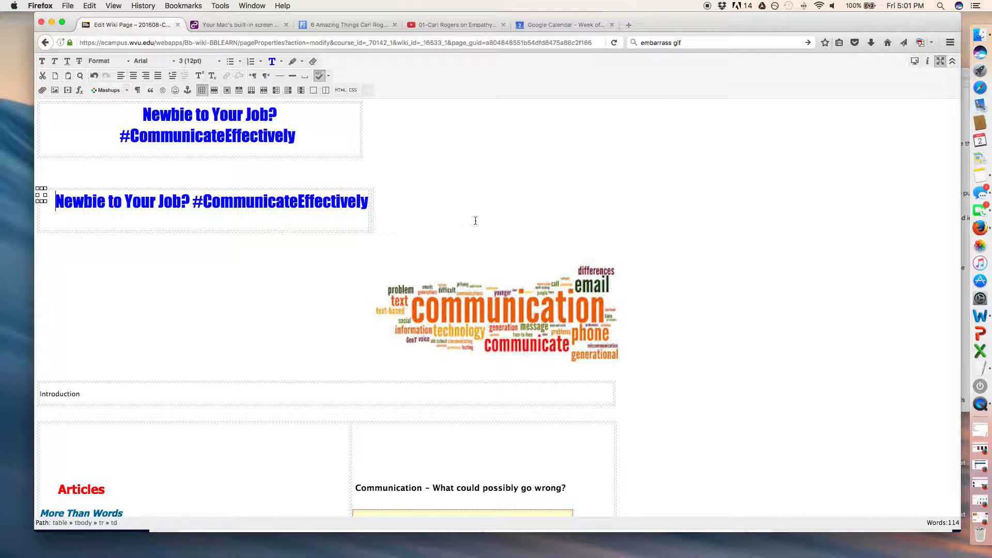
# Step: Copy the communication word-cloud image into the second cell of the new table
pyautogui.click(372, 210)
pyautogui.click(484, 307)
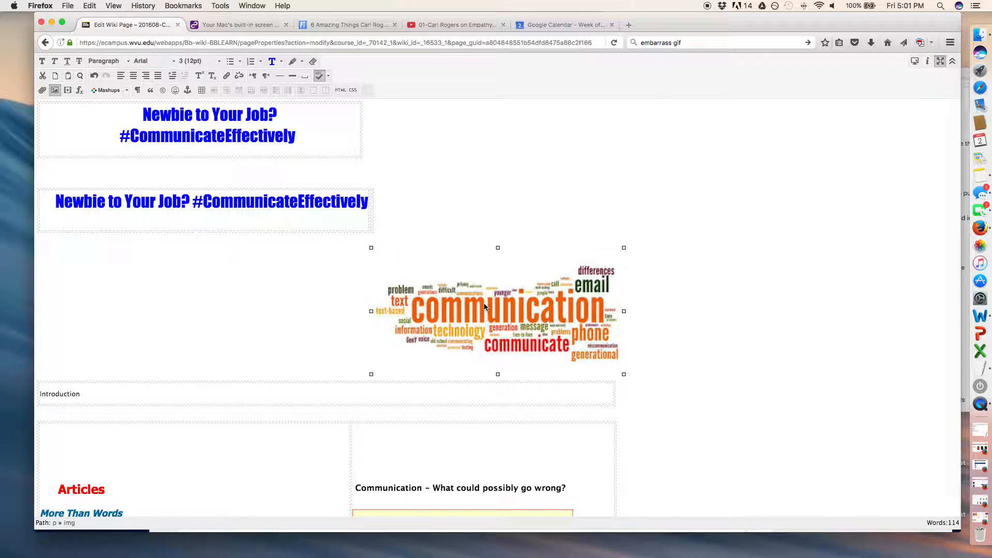
pyautogui.click(372, 206)
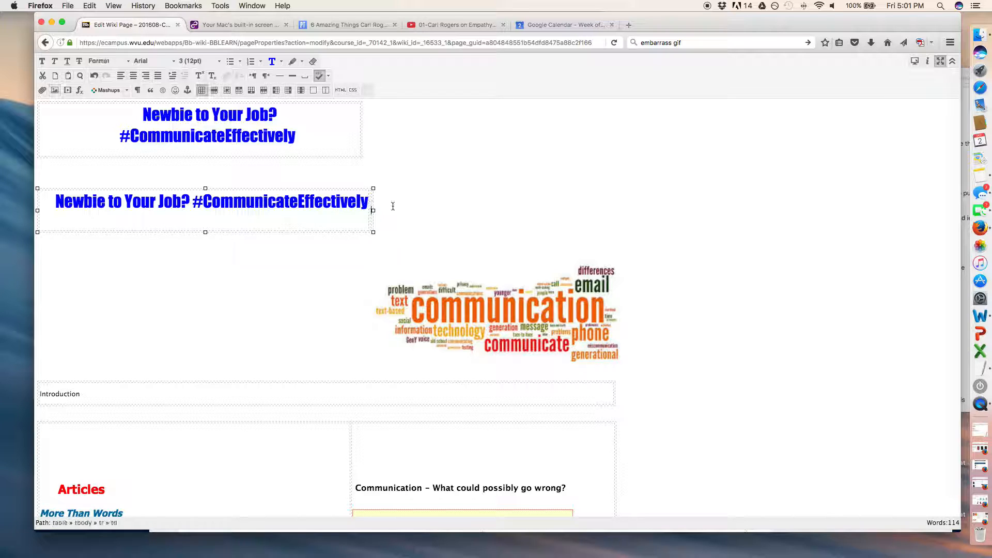
pyautogui.press('super+v')
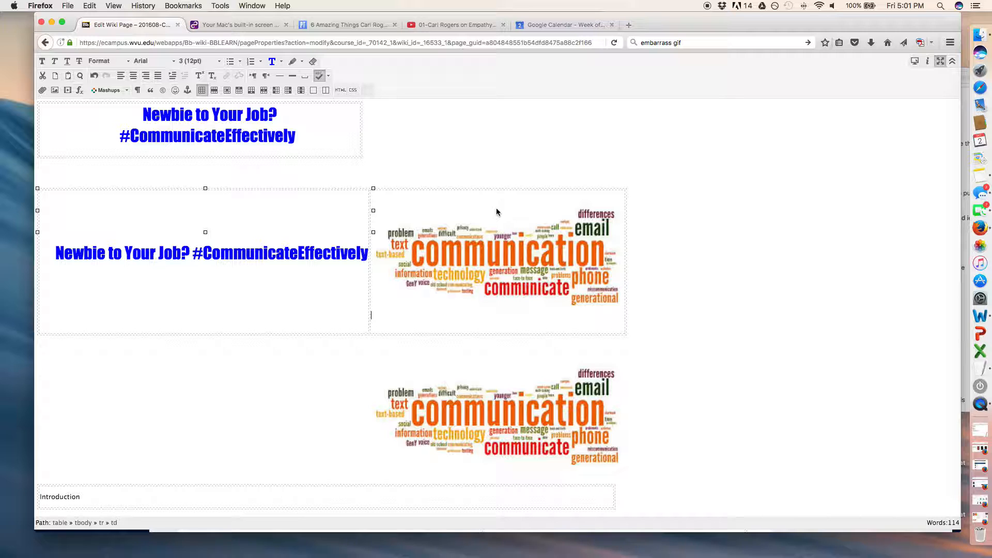
# Step: Delete the row of the original title table at the start of the page
pyautogui.click(202, 157)
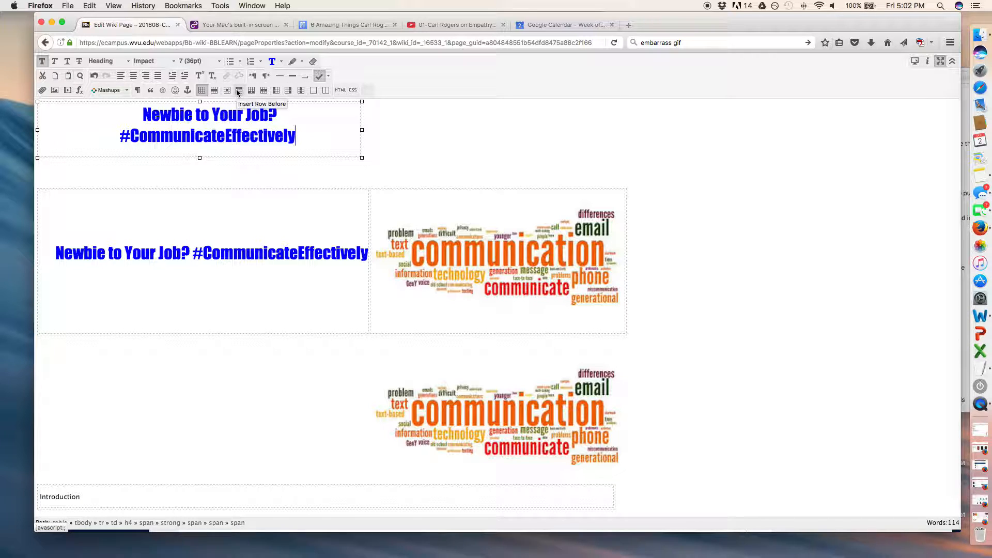
pyautogui.click(264, 93)
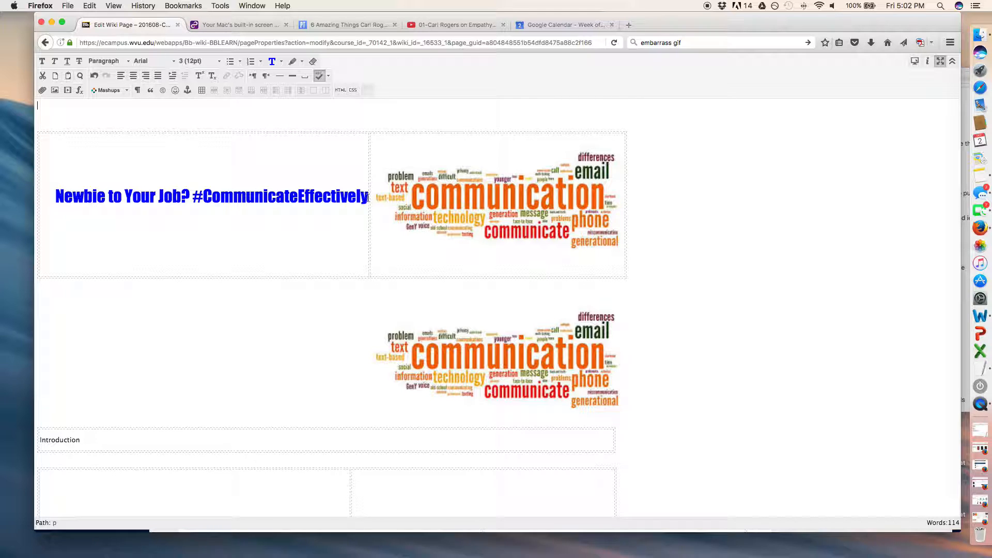
pyautogui.click(347, 199)
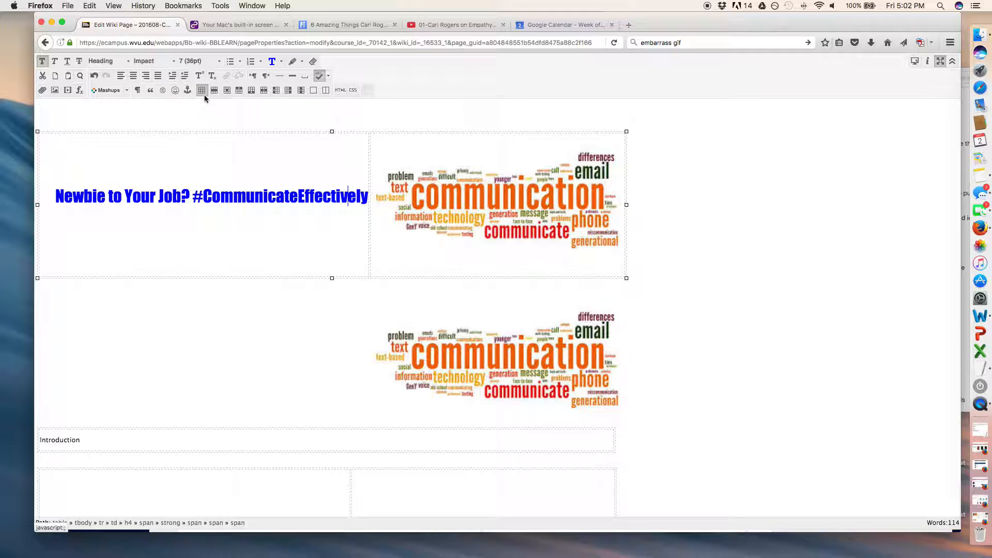
pyautogui.rightClick(198, 145)
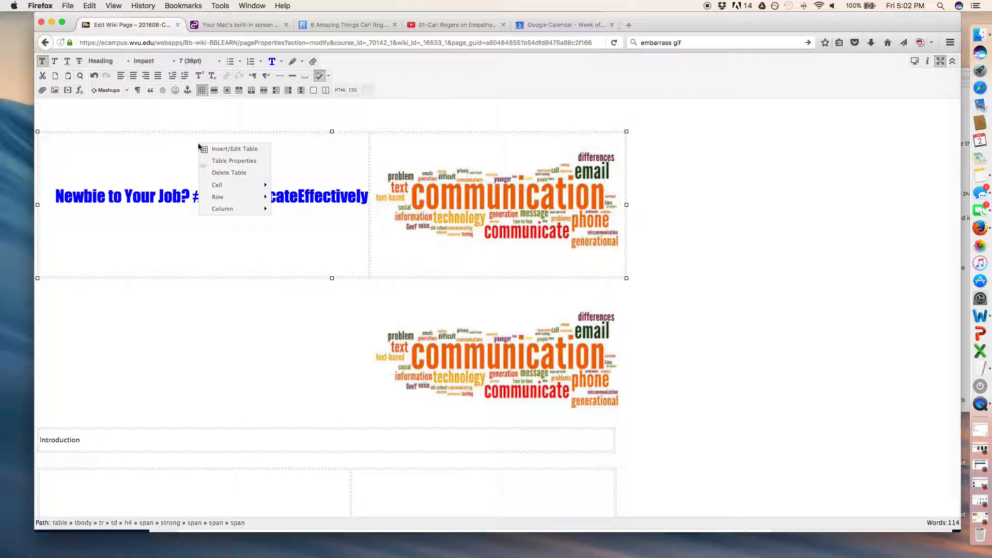
pyautogui.moveTo(243, 185)
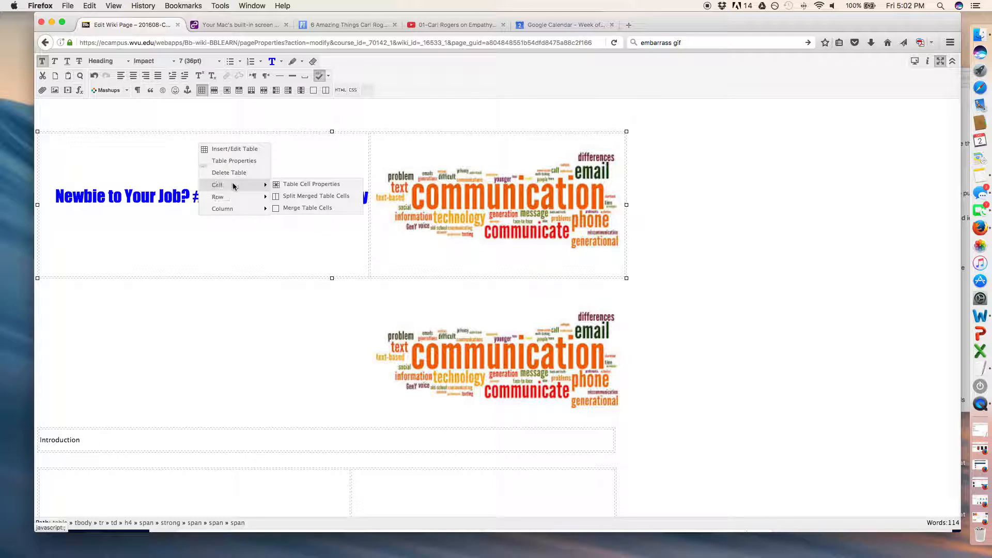
pyautogui.click(312, 185)
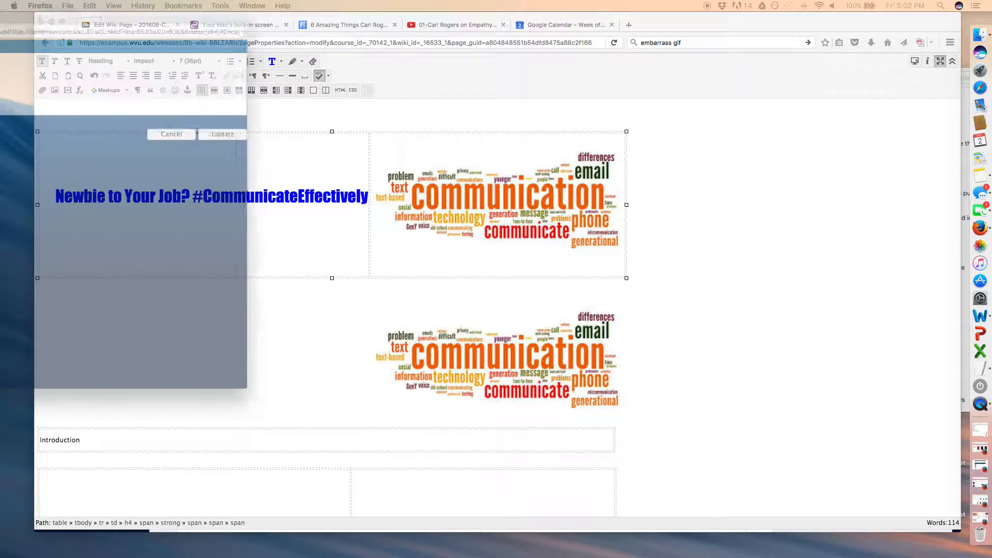
pyautogui.moveTo(273, 29); pyautogui.dragTo(371, 24)
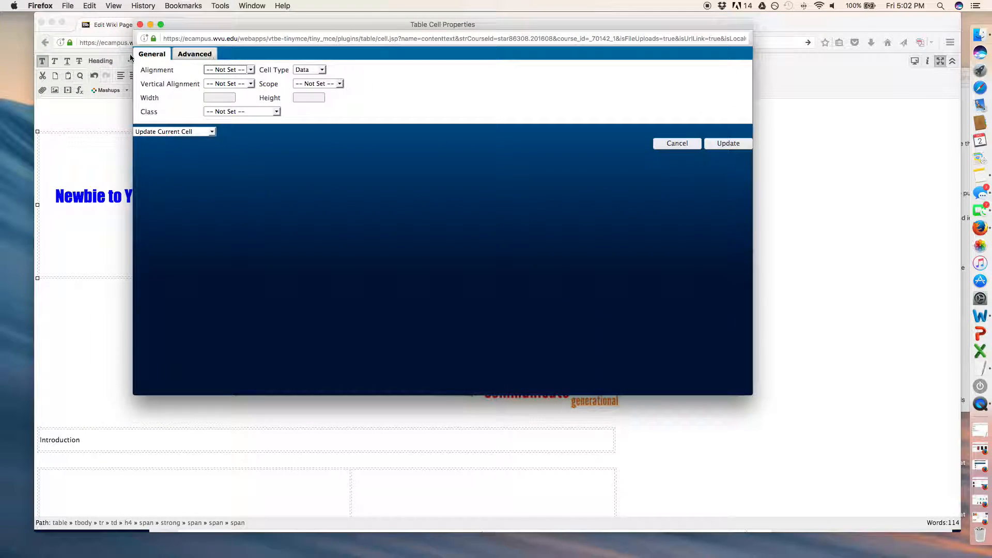
pyautogui.click(198, 55)
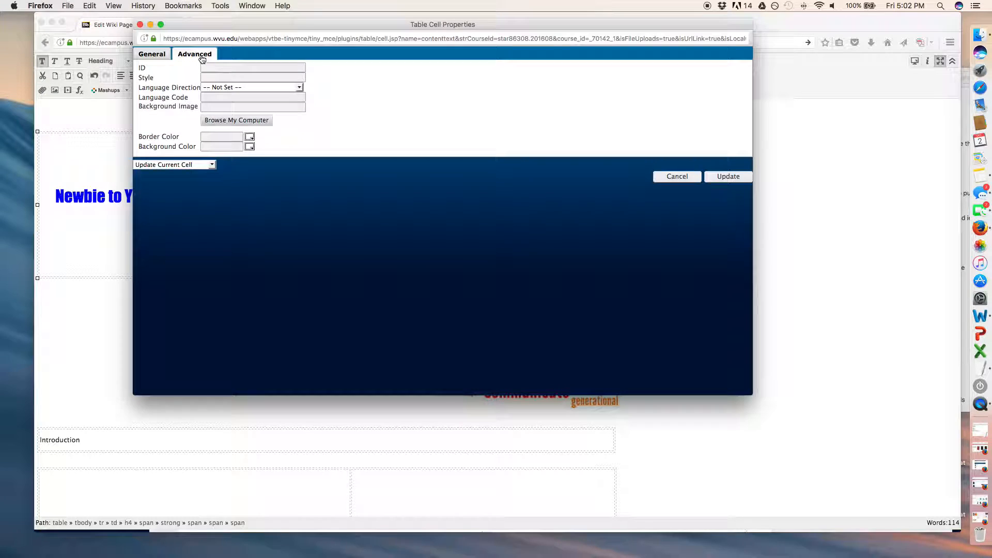
pyautogui.click(162, 54)
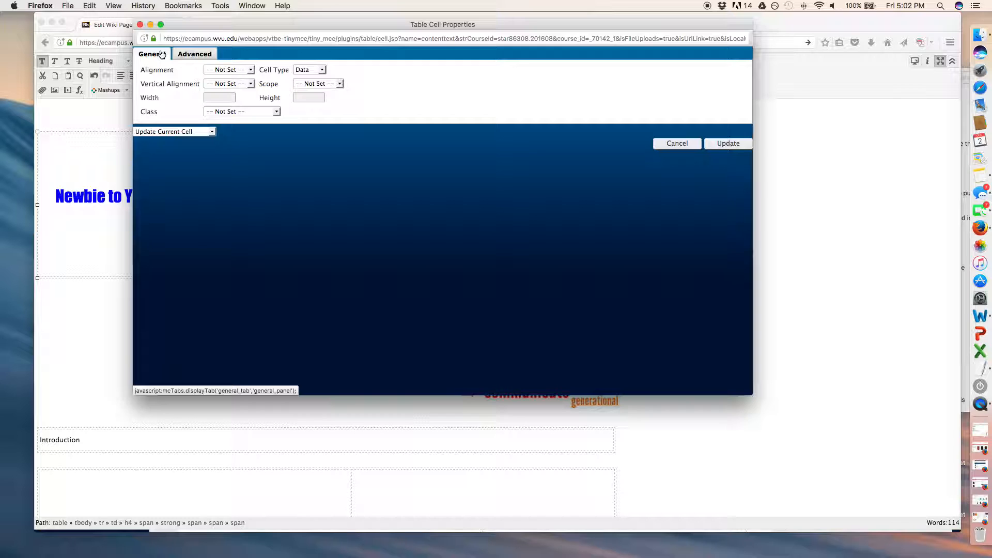
pyautogui.click(689, 148)
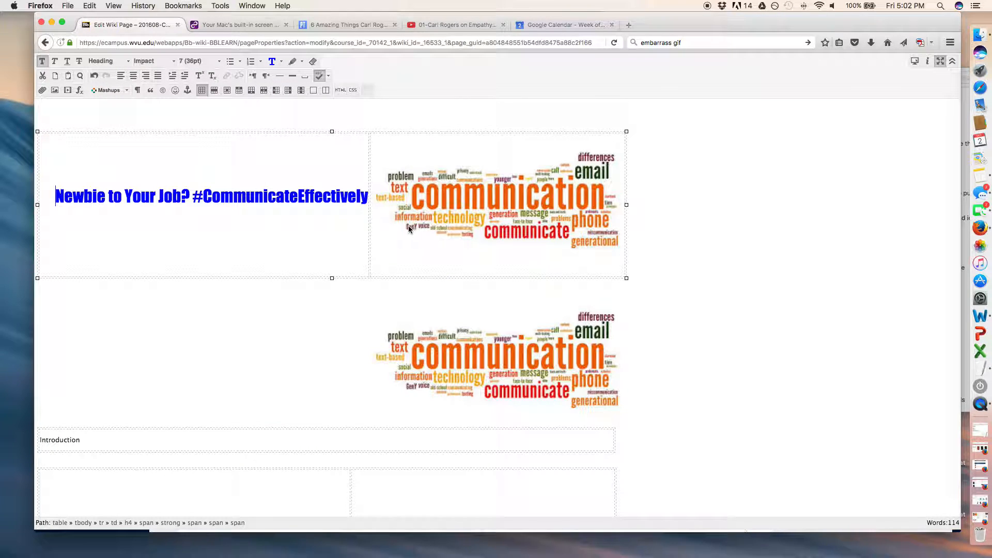
# Step: Set the cell spacing of the title and word-cloud table to 5
pyautogui.moveTo(326, 228); pyautogui.dragTo(472, 232)
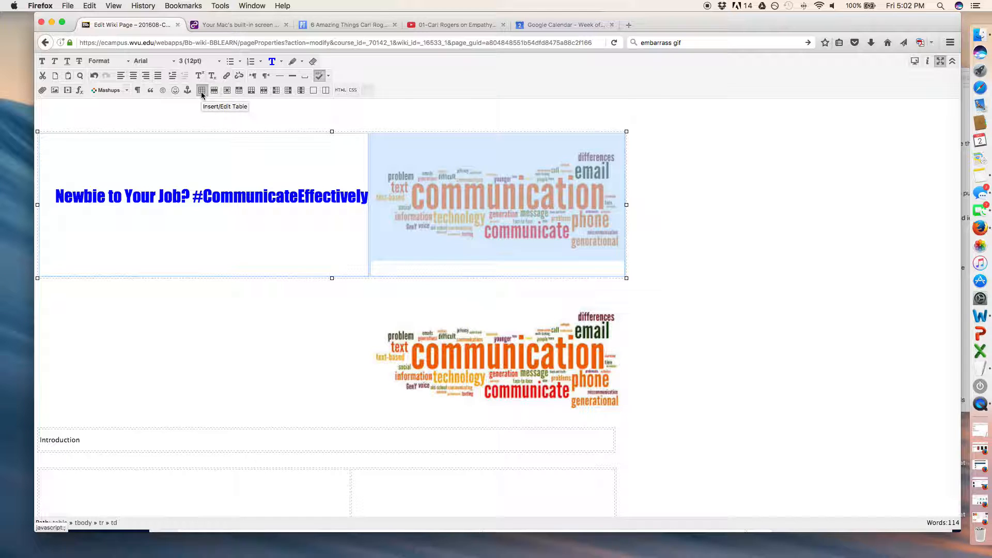
pyautogui.rightClick(202, 95)
pyautogui.press('Escape')
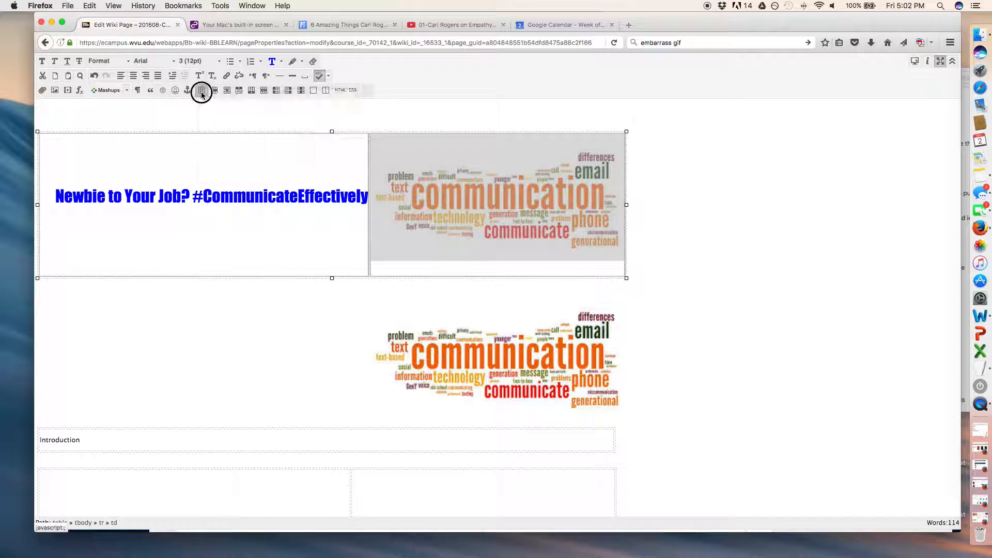
pyautogui.rightClick(225, 134)
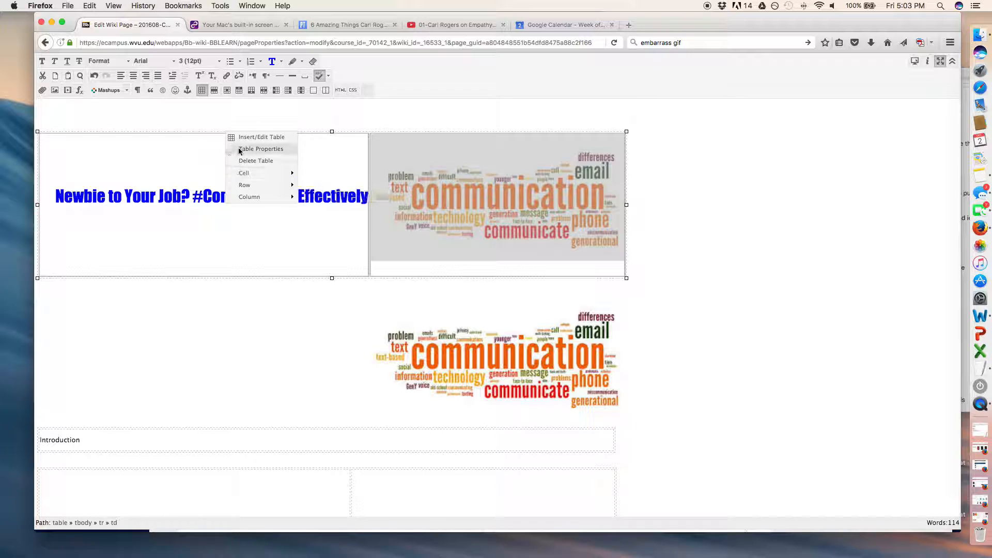
pyautogui.click(238, 149)
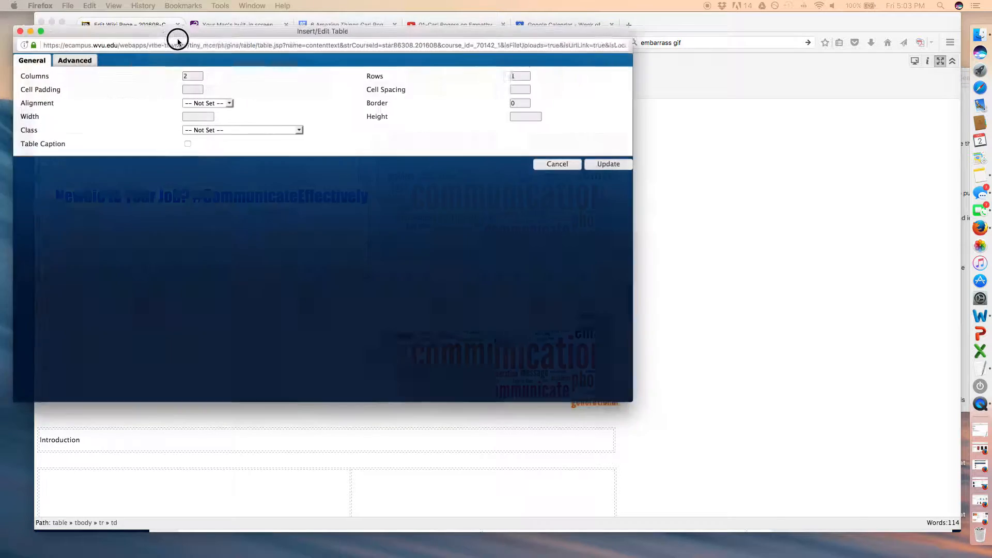
pyautogui.moveTo(177, 38); pyautogui.dragTo(327, 64)
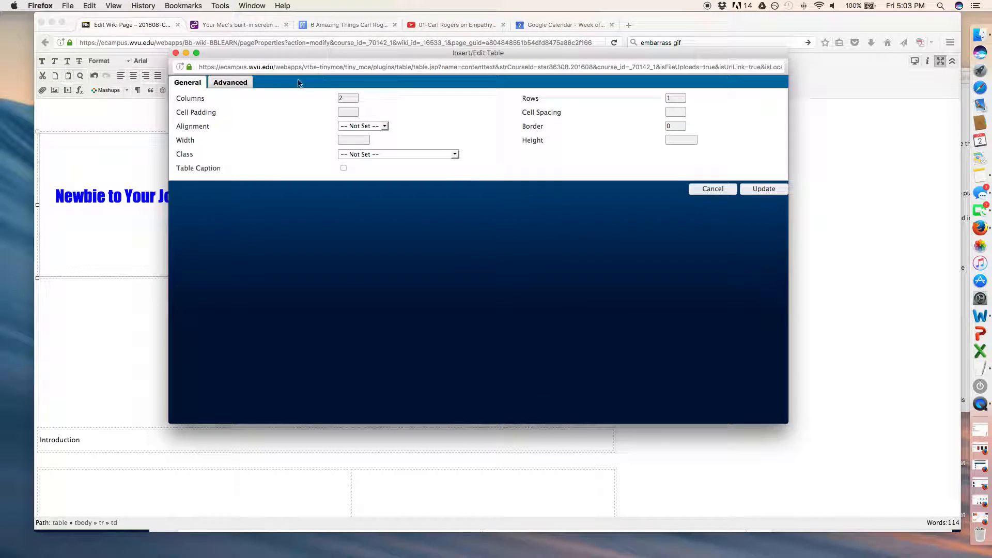
pyautogui.click(682, 112)
pyautogui.write('5')
pyautogui.click(763, 190)
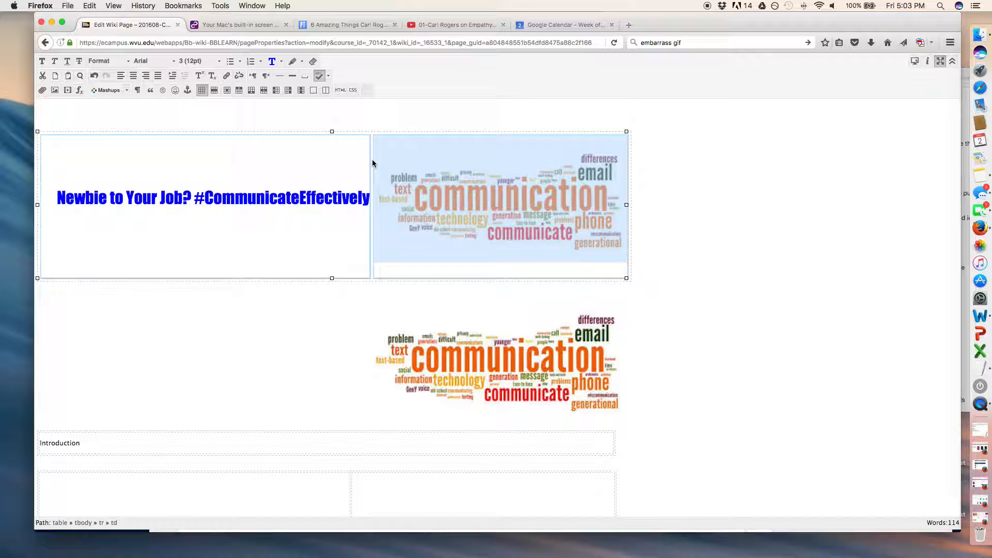
# Step: Set the cell spacing of the title and word-cloud table to 10
pyautogui.rightClick(201, 91)
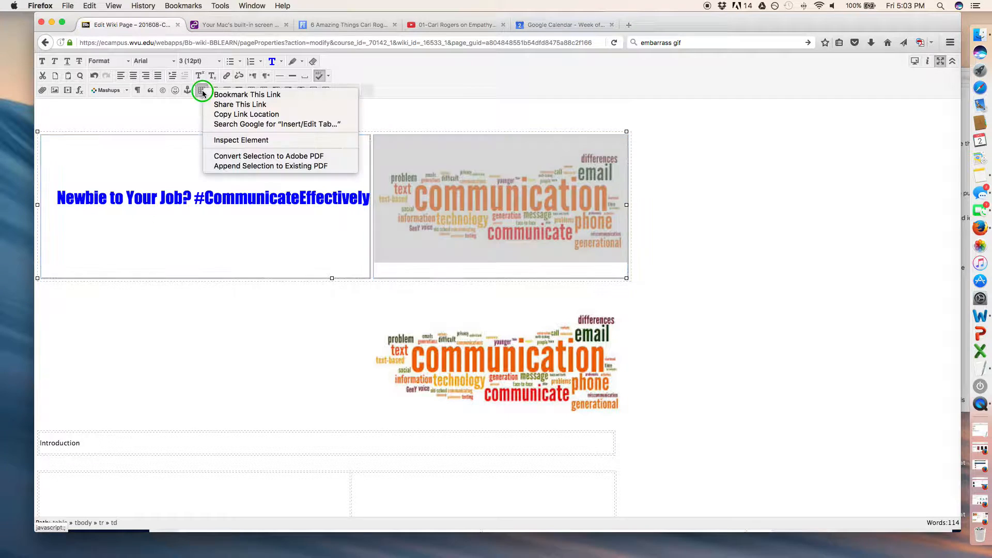
pyautogui.click(202, 91)
pyautogui.click(202, 91)
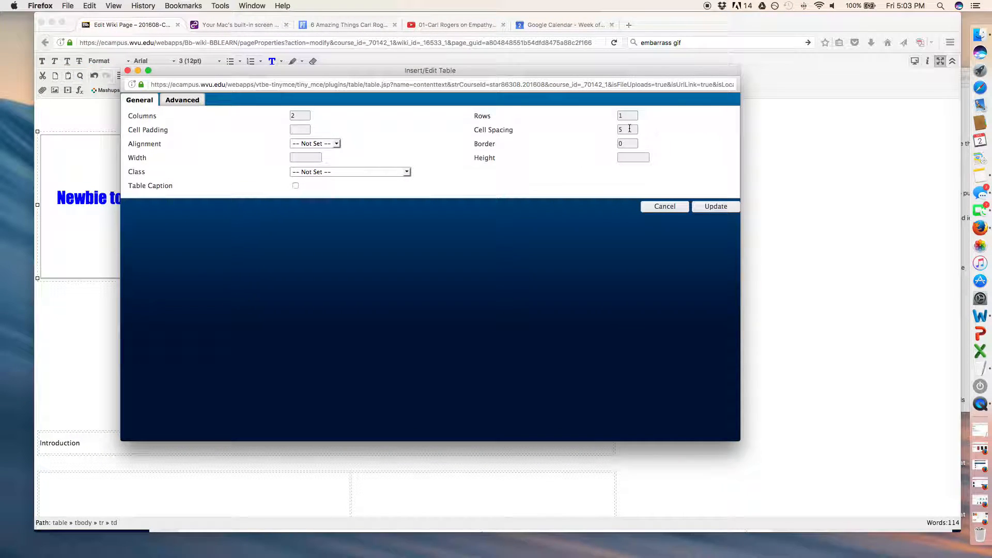
pyautogui.moveTo(629, 128); pyautogui.dragTo(611, 130)
pyautogui.write('10')
pyautogui.click(721, 207)
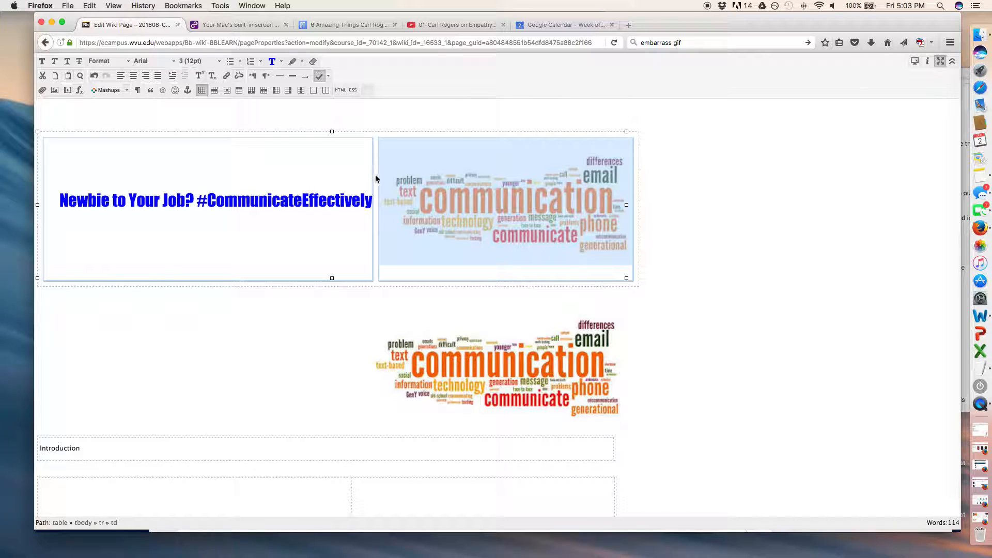
# Step: Delete the duplicate word-cloud image between the title table and the Introduction
pyautogui.click(697, 173)
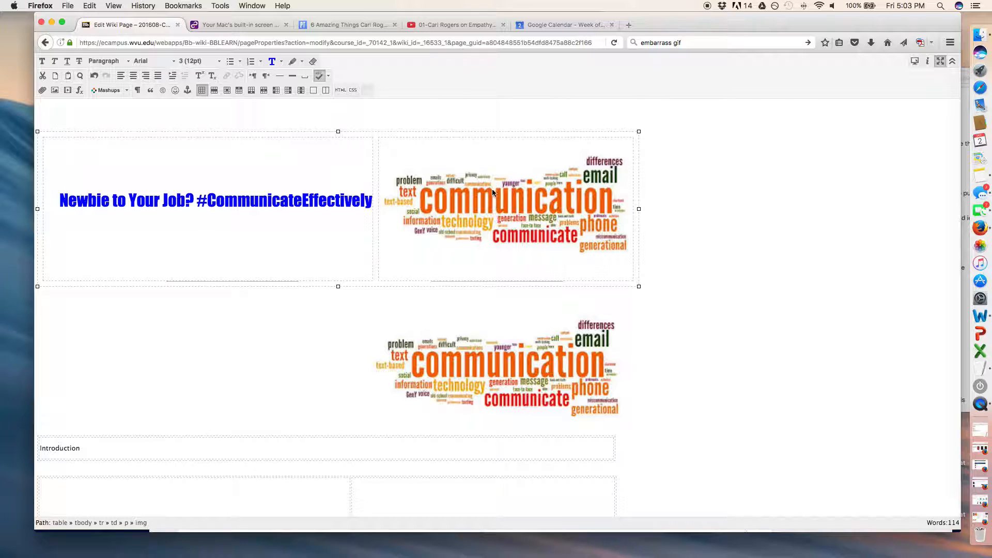
pyautogui.click(539, 385)
pyautogui.press('BackSpace')
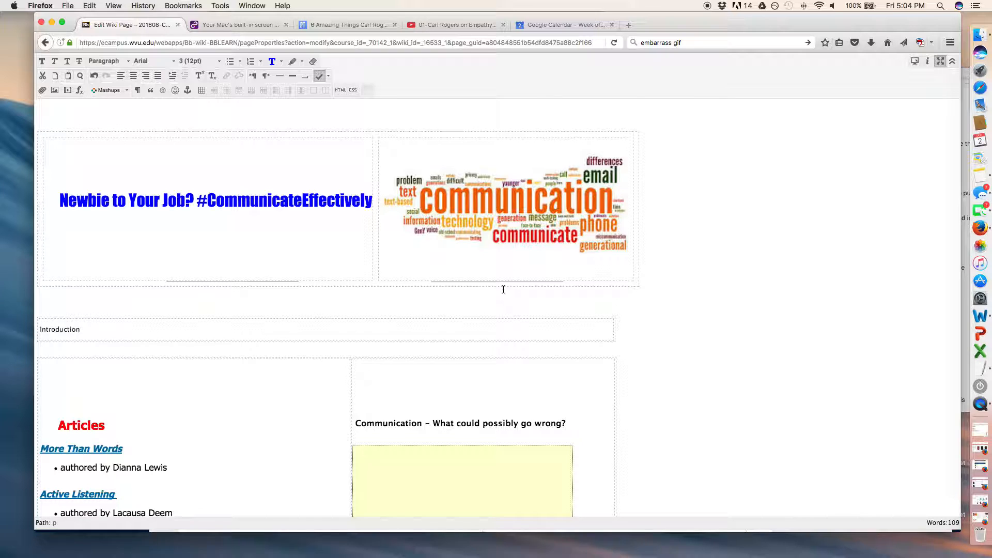
# Step: Widen the table holding the Articles list and the video slightly
pyautogui.scroll(-5, 503, 289)
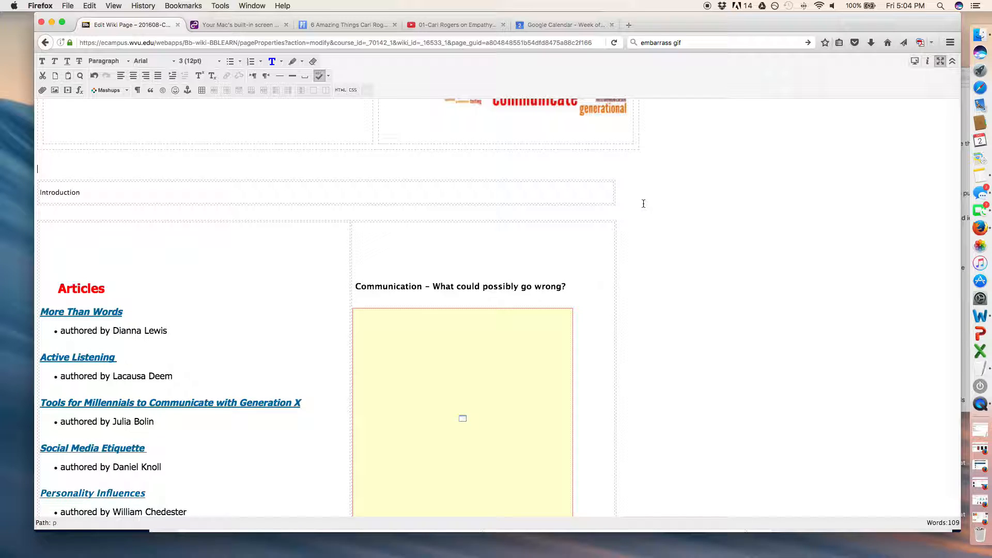
pyautogui.scroll(-5, 643, 203)
pyautogui.scroll(3, 644, 204)
pyautogui.scroll(3, 644, 203)
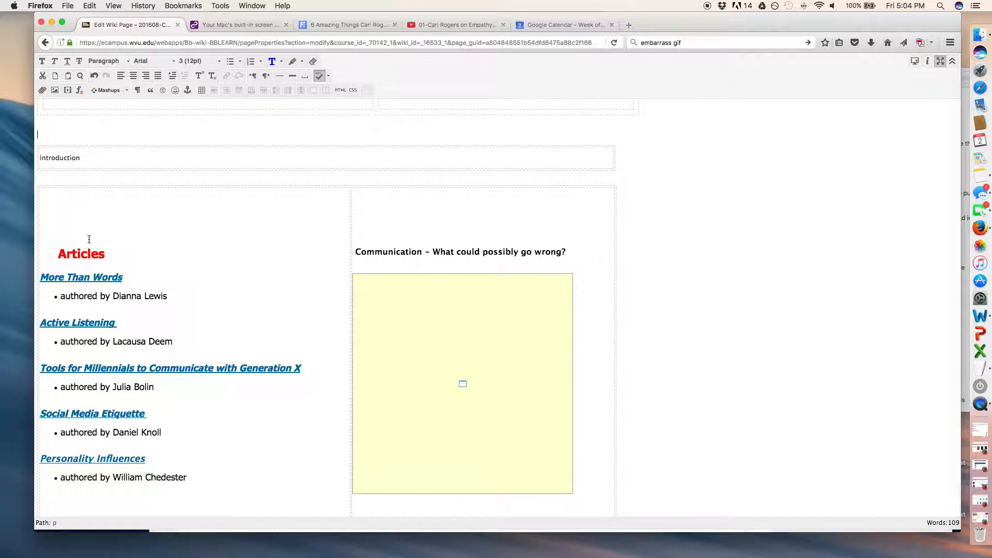
pyautogui.click(396, 186)
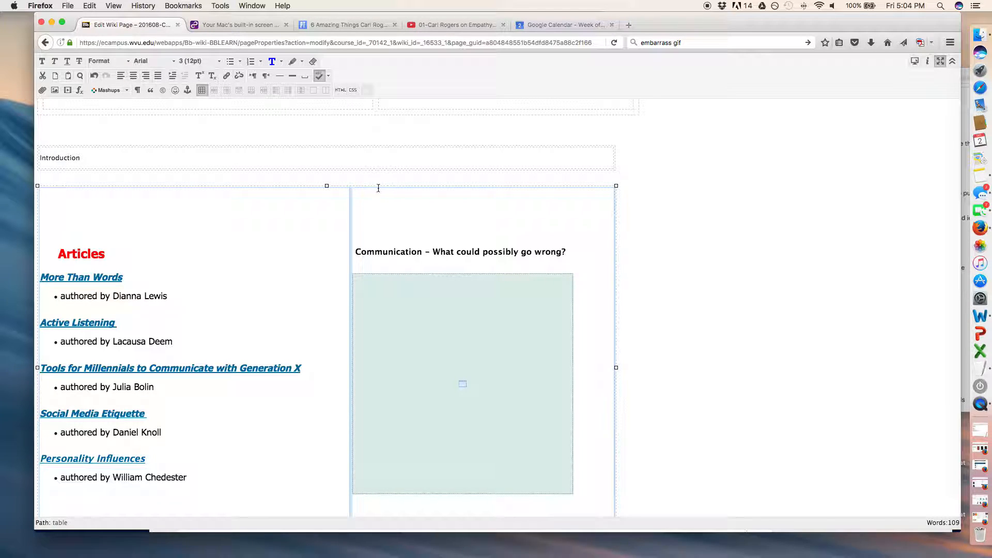
pyautogui.click(358, 189)
pyautogui.moveTo(615, 184); pyautogui.dragTo(618, 232)
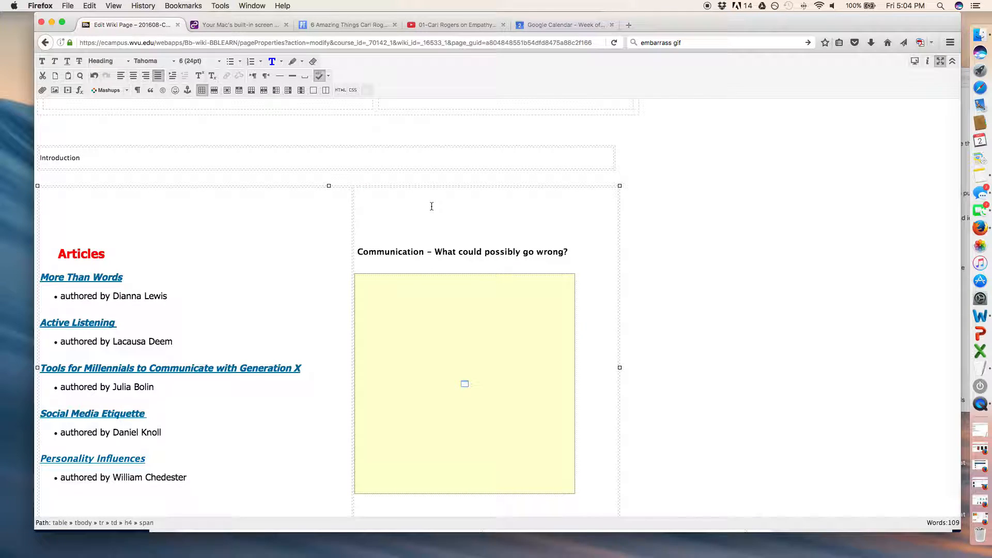
# Step: Delete the blank lines above the heading "Communication - What could possibly go wrong?" in the second cell
pyautogui.press('BackSpace')
pyautogui.press('BackSpace')
pyautogui.press('BackSpace')
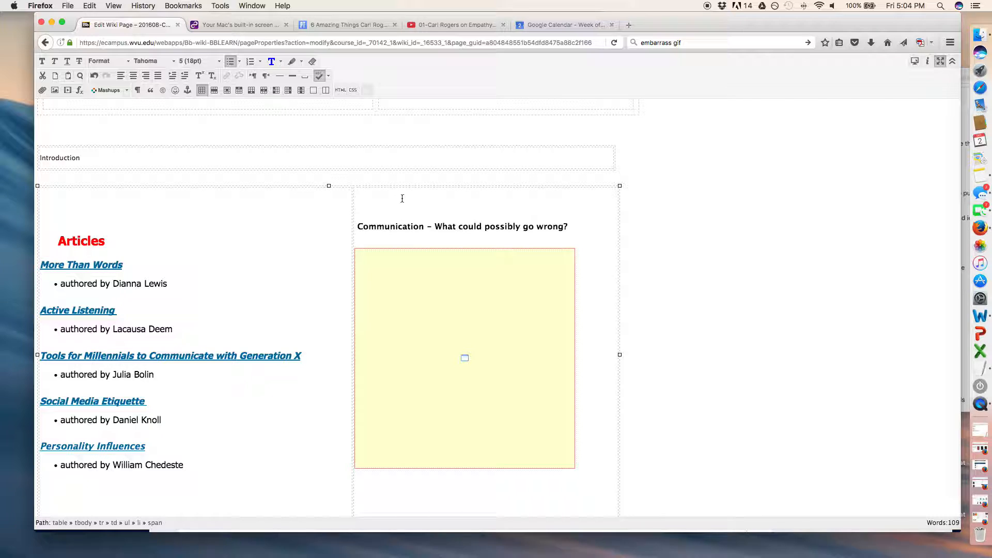
pyautogui.click(382, 206)
pyautogui.press('BackSpace')
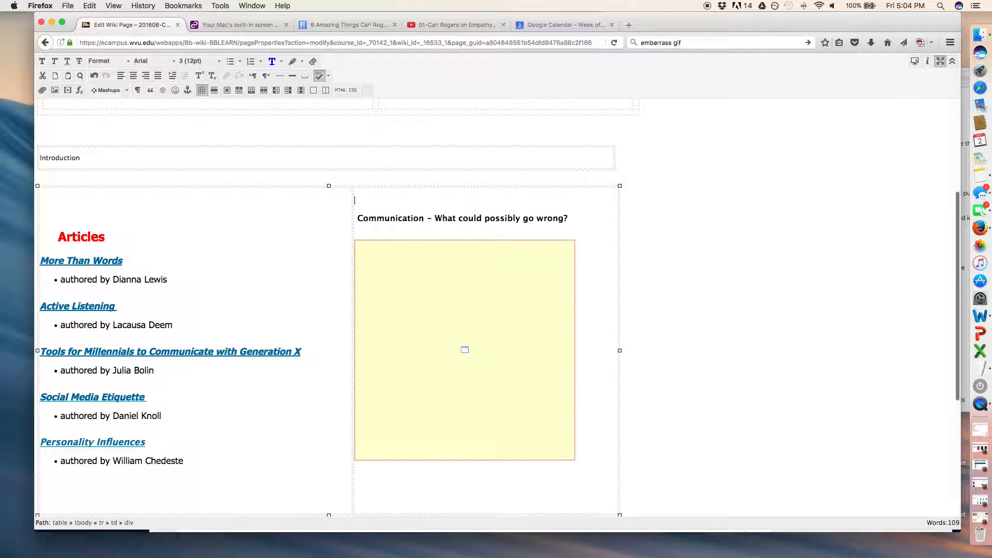
pyautogui.press('BackSpace')
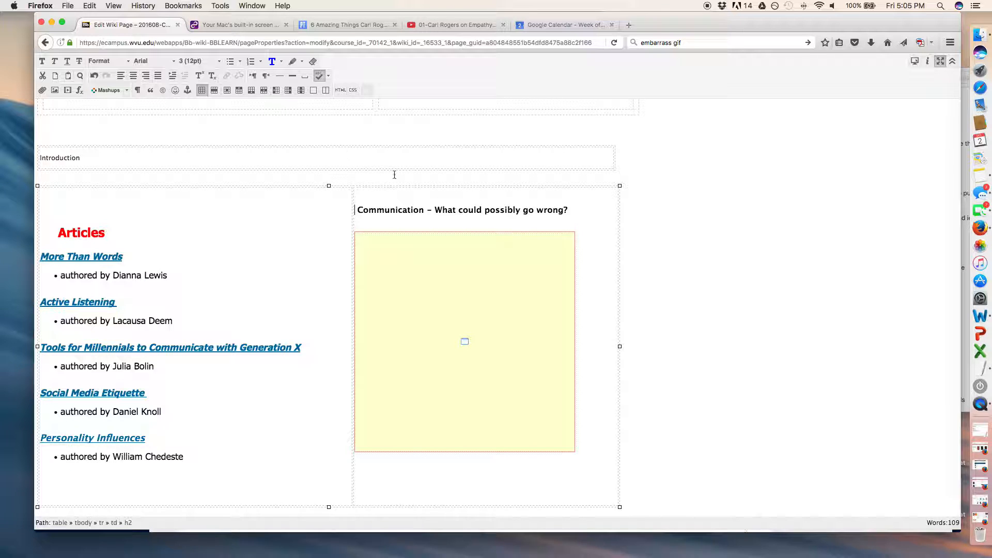
# Step: Delete extra blank lines below the embedded video in the second cell of the Articles table
pyautogui.scroll(-4, 732, 299)
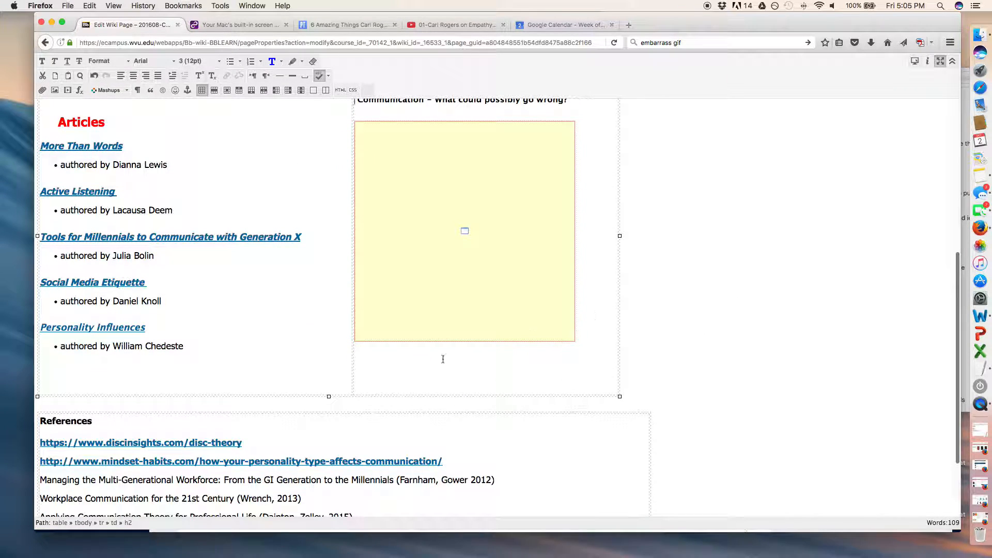
pyautogui.click(255, 384)
pyautogui.click(385, 379)
pyautogui.press('BackSpace')
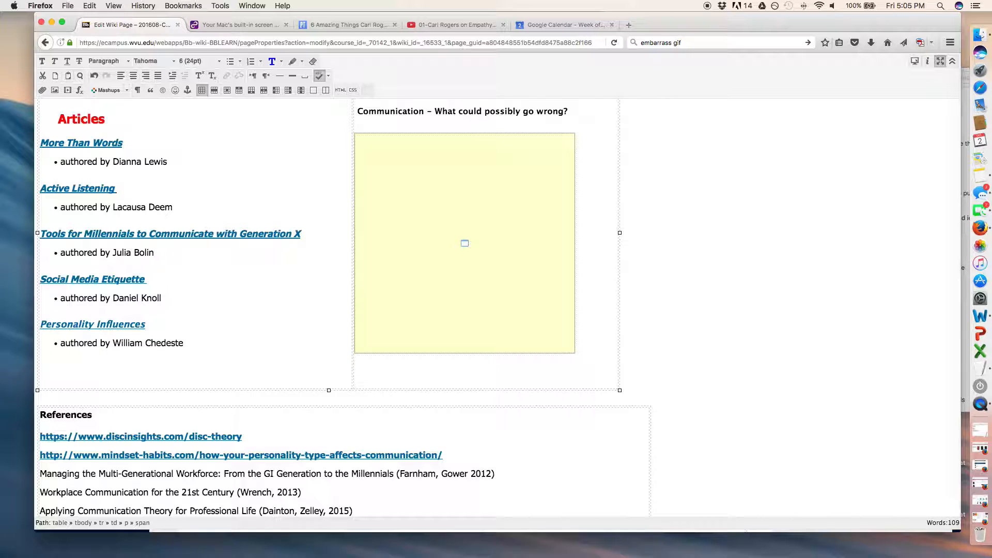
pyautogui.press('super+z')
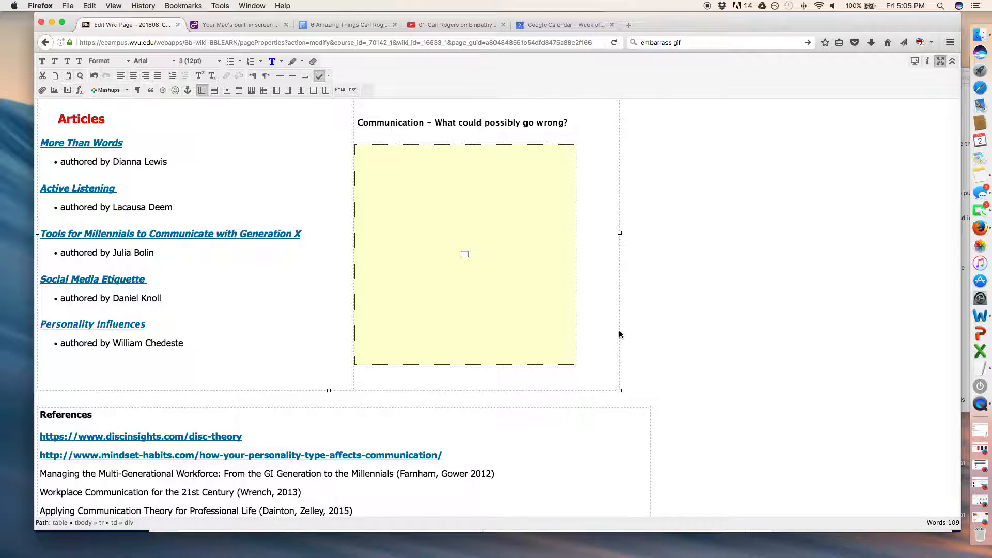
# Step: Remove the leading space before the heading "Communication - What could possibly go wrong?"
pyautogui.scroll(1, 621, 335)
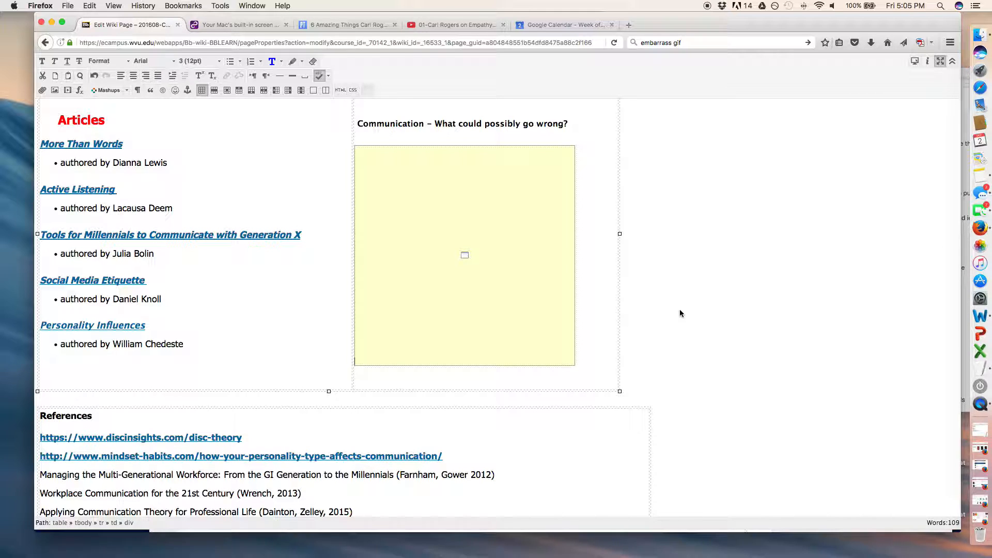
pyautogui.scroll(3, 680, 313)
pyautogui.scroll(1, 680, 313)
pyautogui.click(75, 204)
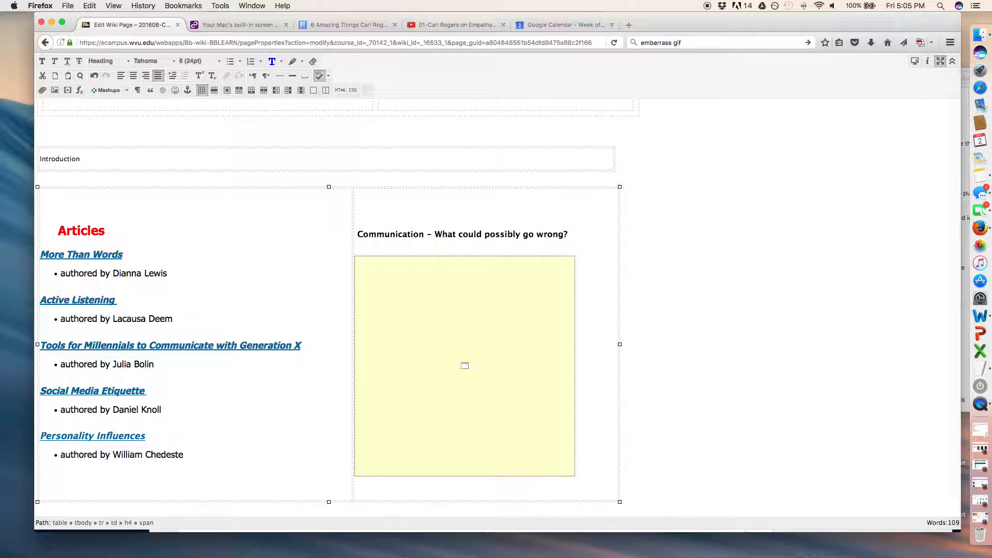
pyautogui.scroll(-1, 510, 215)
pyautogui.click(448, 208)
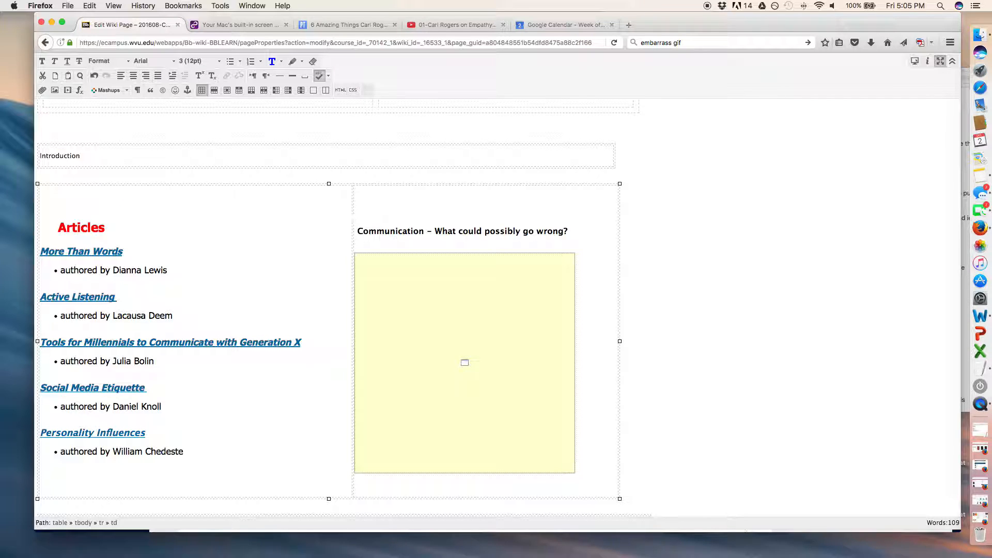
pyautogui.click(360, 230)
pyautogui.press('BackSpace')
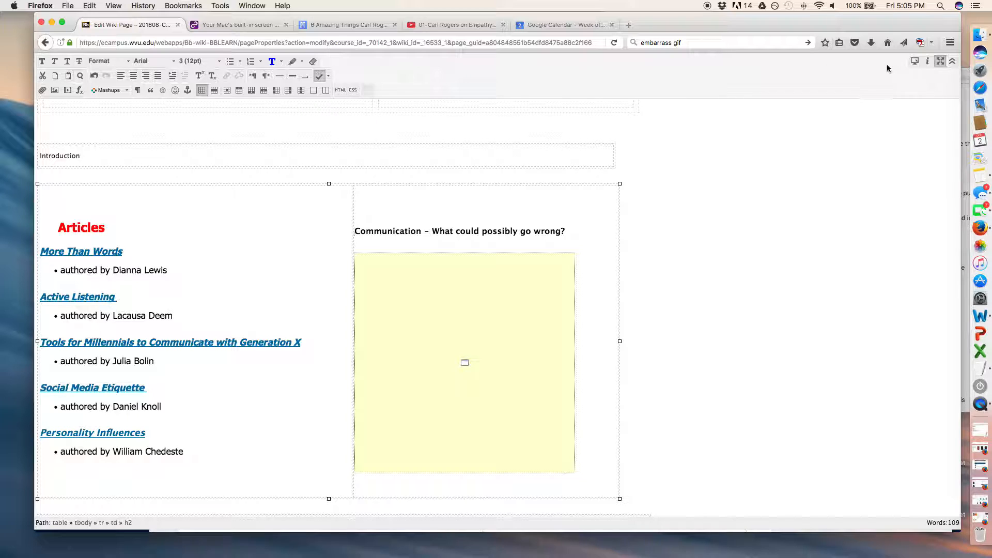
# Step: Submit the wiki page edits from the normal editor view and review the layout of the saved page
pyautogui.click(941, 61)
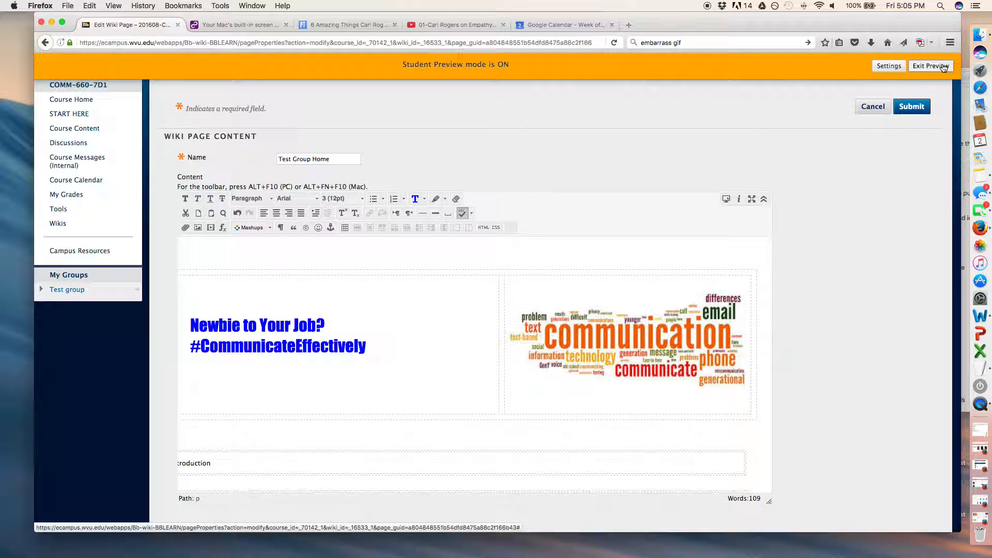
pyautogui.click(919, 112)
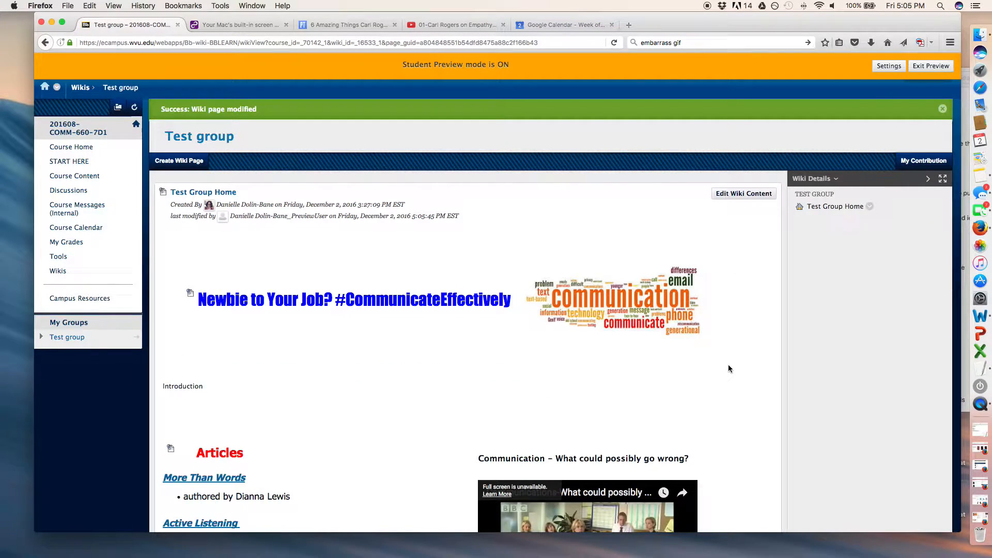
pyautogui.scroll(-5, 729, 368)
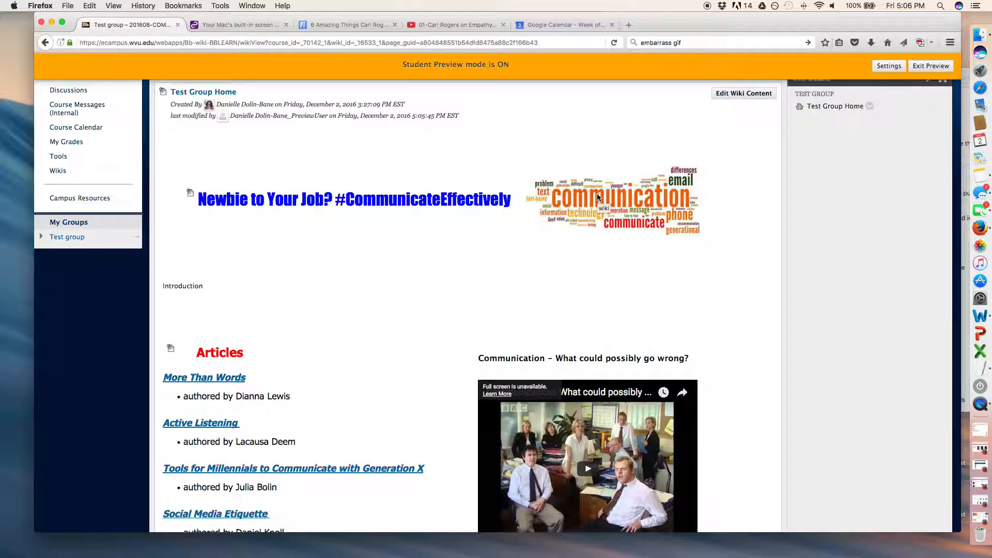
pyautogui.scroll(-5, 597, 196)
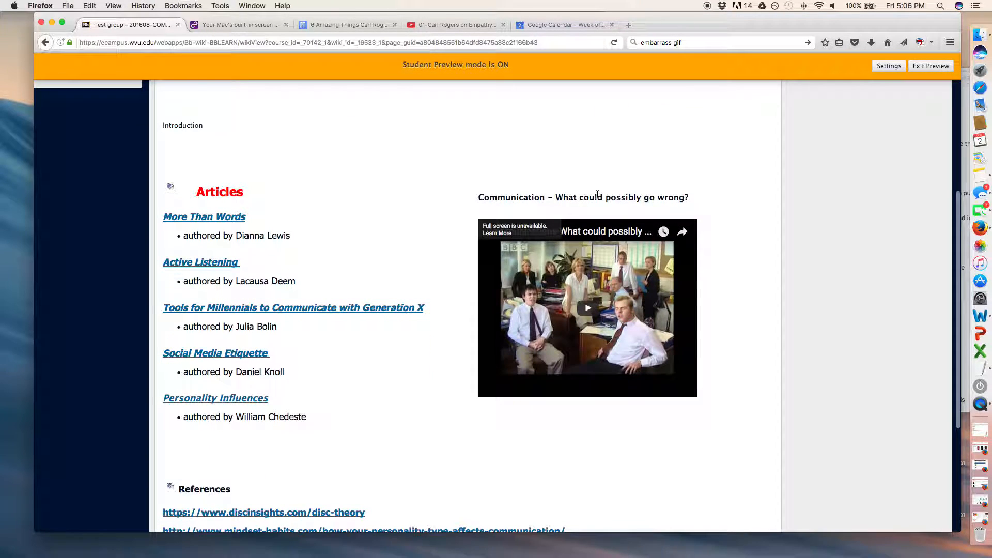
pyautogui.scroll(-3, 597, 195)
pyautogui.scroll(5, 597, 197)
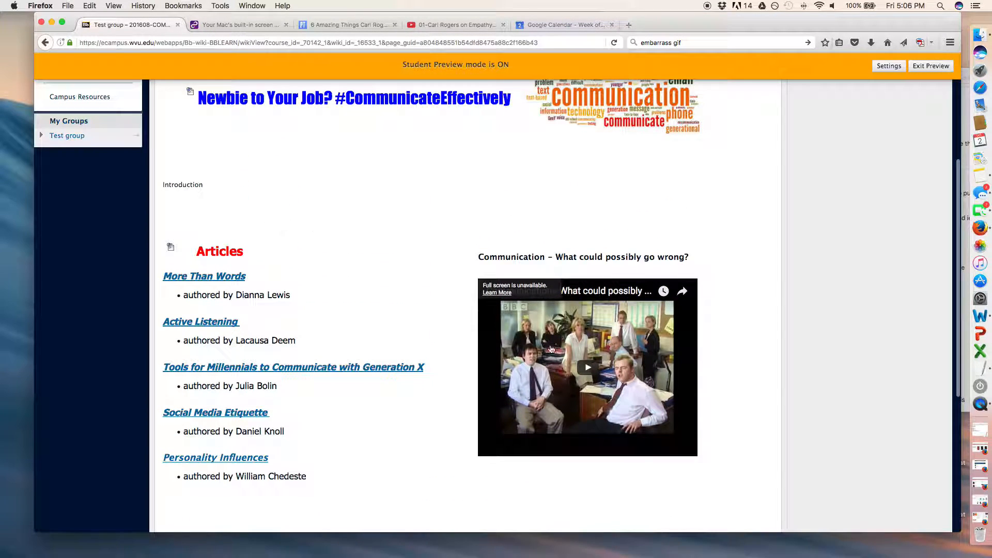